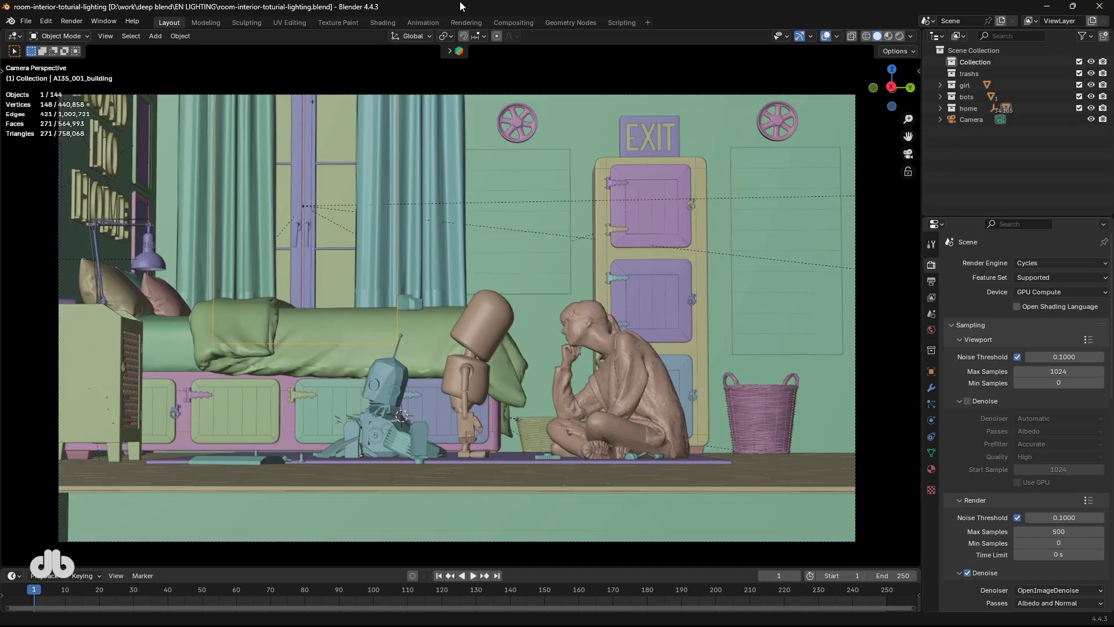
Inspect the room's layout in rendered and solid shading, from outside, through the open front and from the camera
click(900, 36)
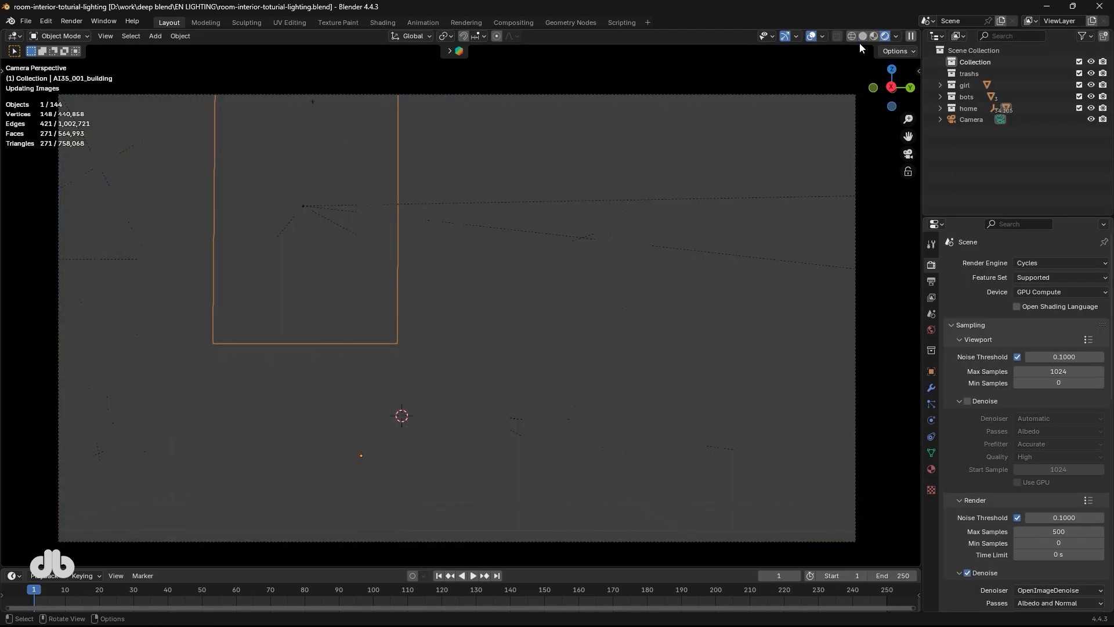
click(863, 36)
mouse_move(326, 347)
middle_down()
mouse_move(444, 381)
mouse_move(350, 365)
middle_up()
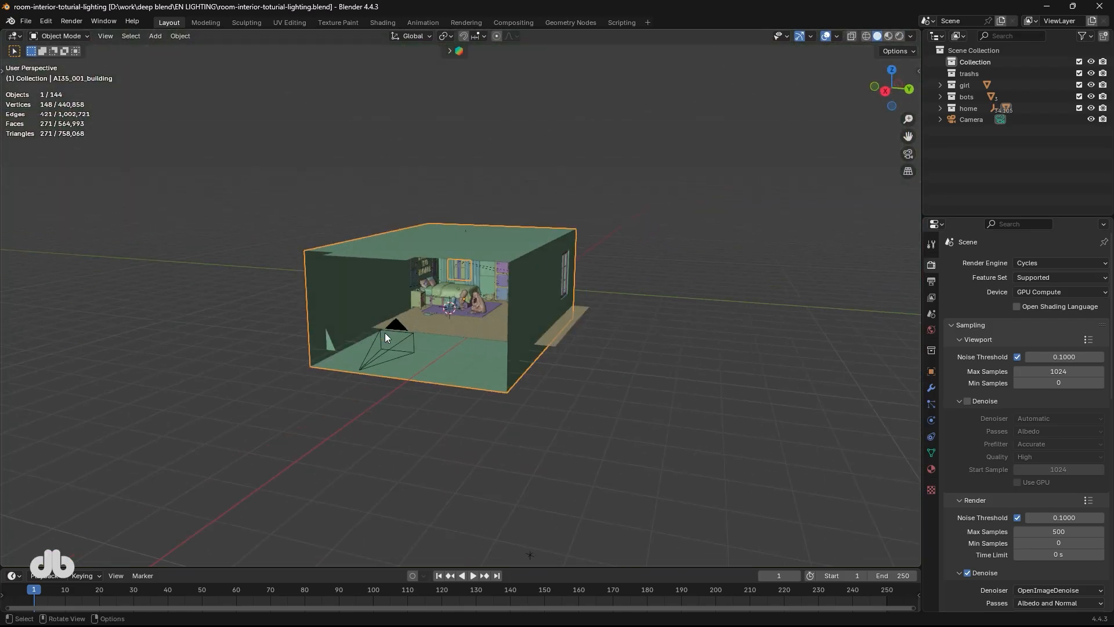
scroll(383, 334, up, 5)
scroll(445, 336, up, 2)
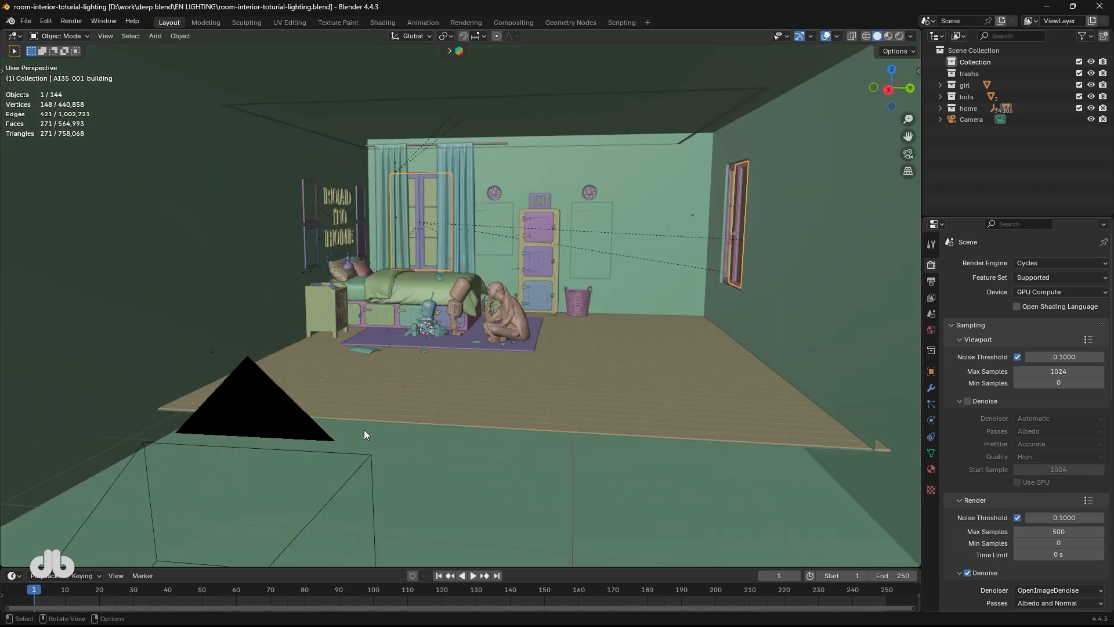
middle_drag(484, 328, 398, 343)
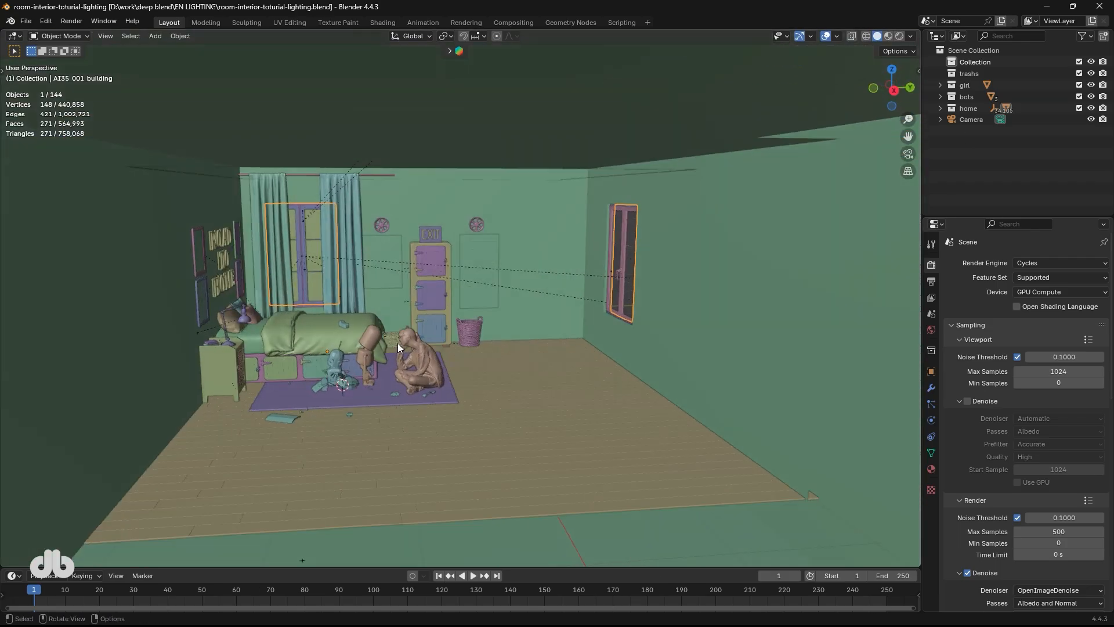
scroll(398, 343, down, 6)
key(KP_0)
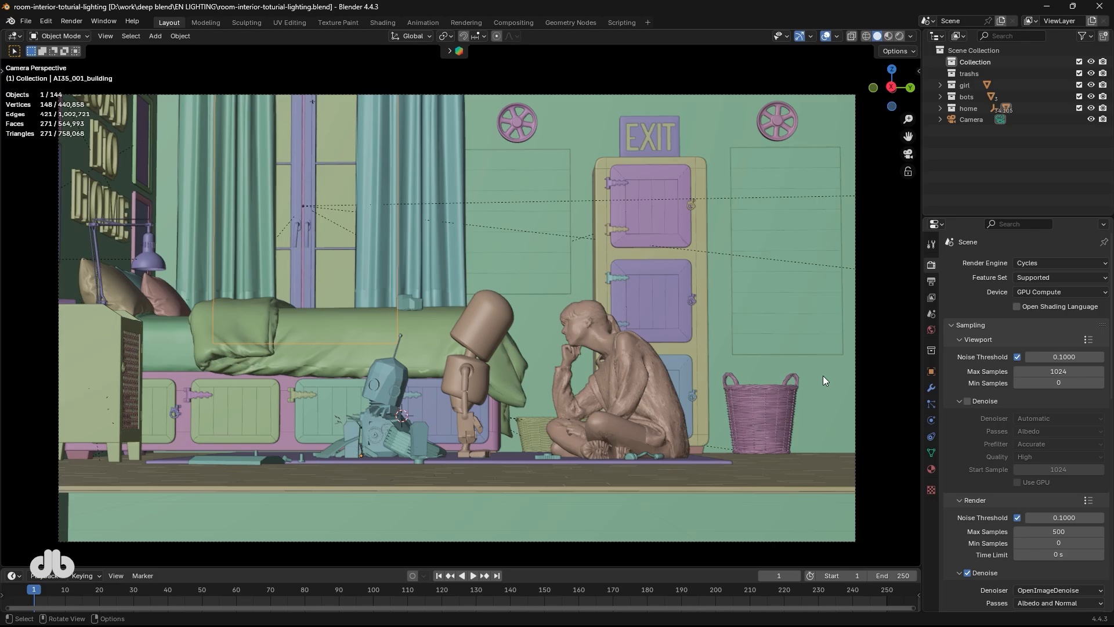
With rendered shading on, give the world background colour an Environment Texture using the image evening-night_2K.exr
key(KP_0)
middle_drag(473, 280, 479, 307)
scroll(478, 307, up, 3)
scroll(478, 307, up, 3)
click(900, 36)
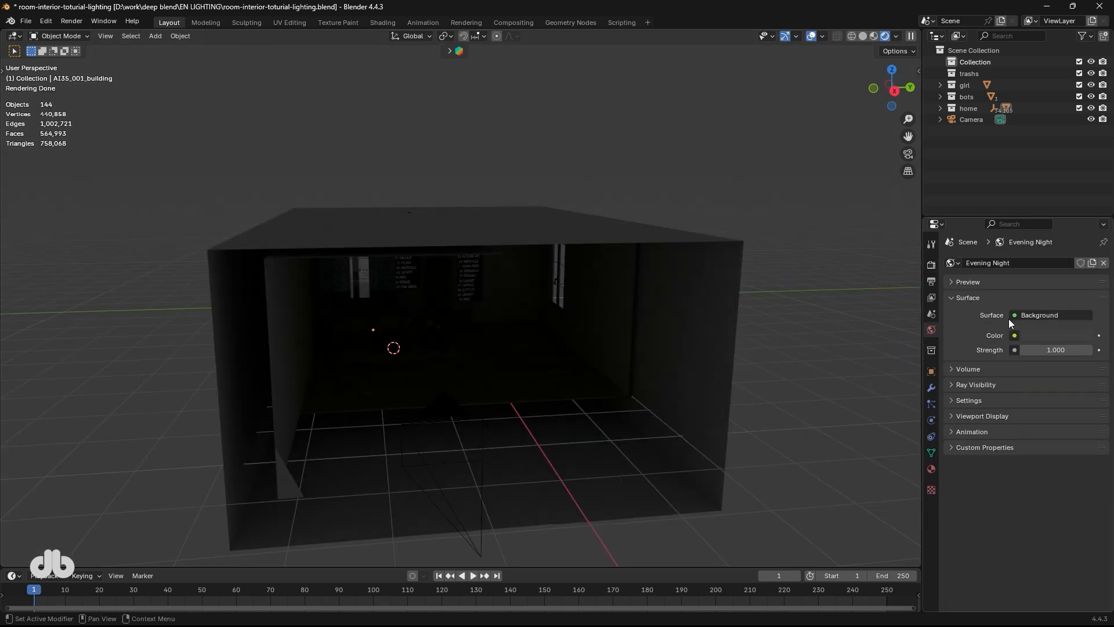
click(1014, 336)
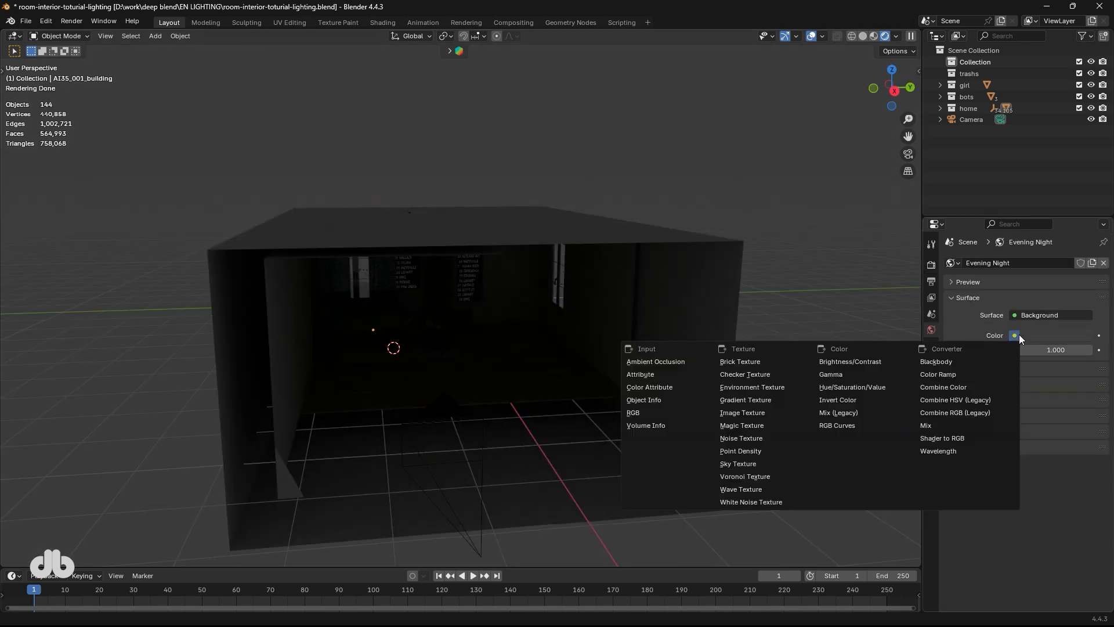
click(755, 388)
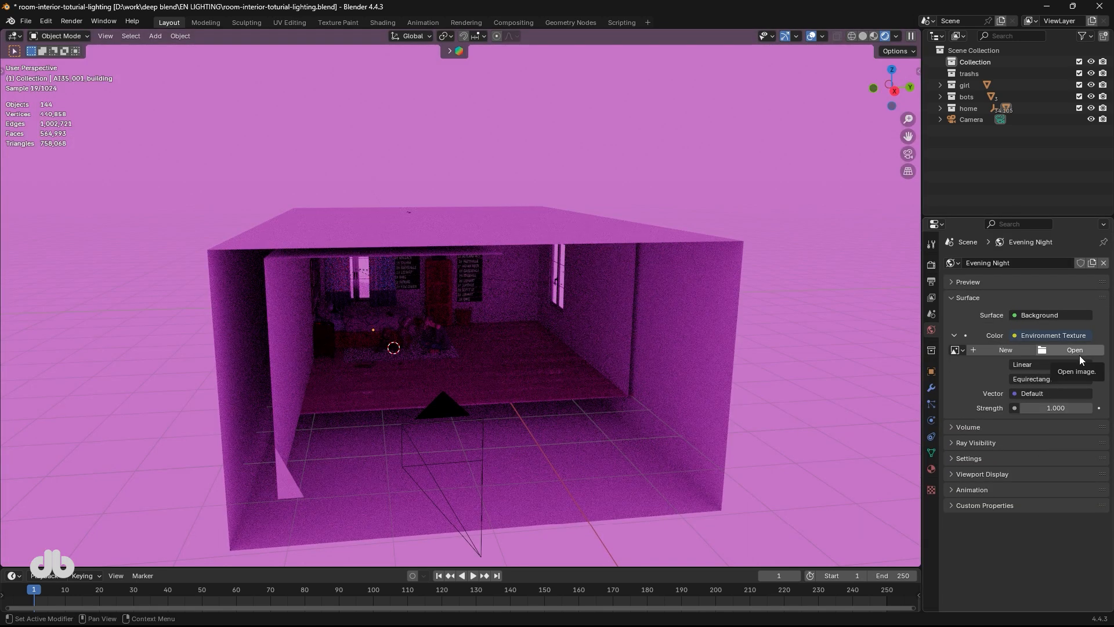
click(1074, 350)
click(556, 377)
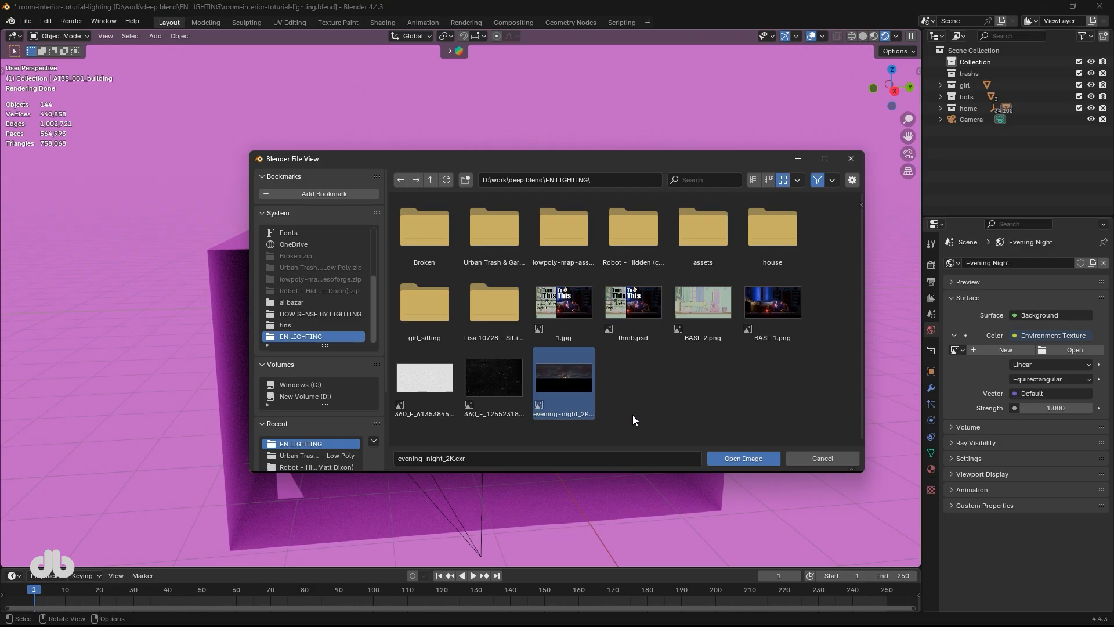
click(735, 458)
Try a world background strength of 5 and check it through the camera
middle_drag(259, 160, 333, 237)
key(KP_0)
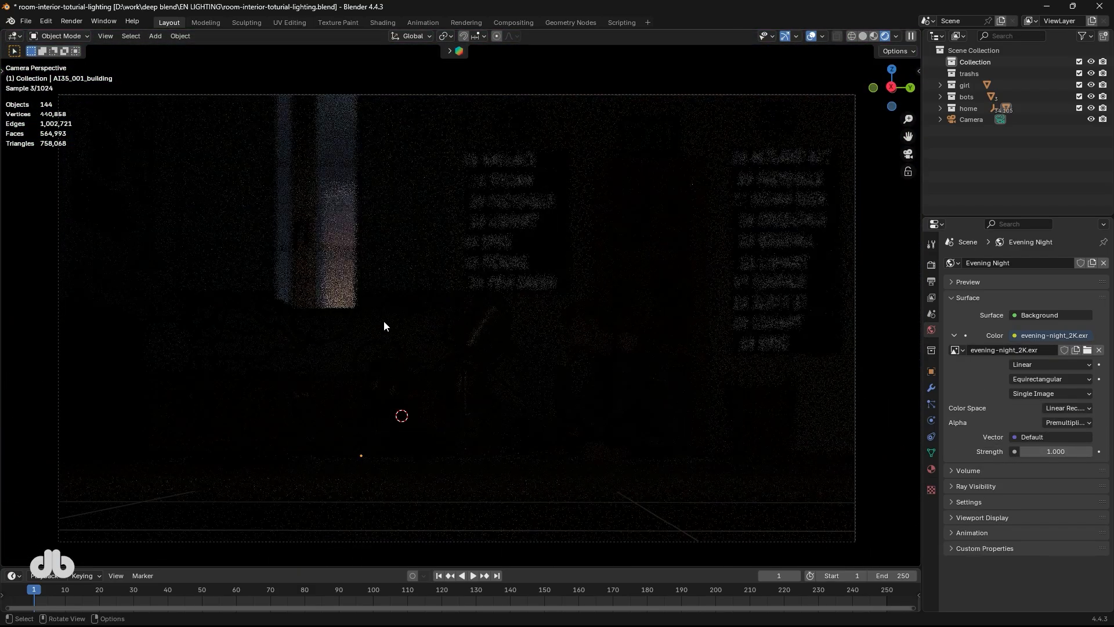
middle_drag(302, 349, 371, 174)
click(368, 278)
click(1047, 452)
text(5)
key(Return)
key(KP_0)
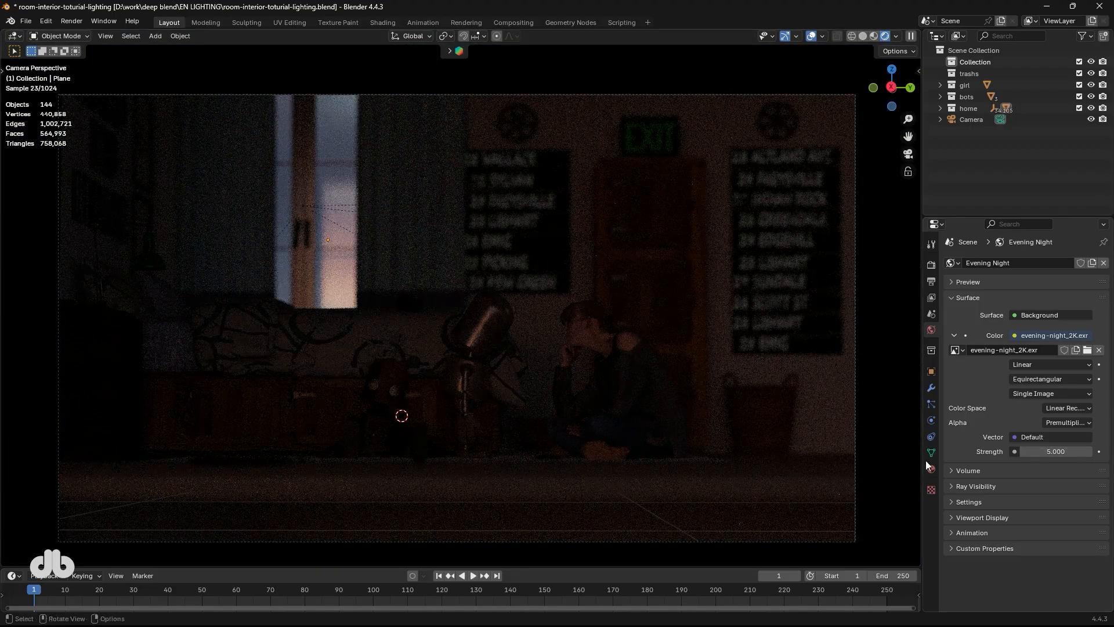
Compare the world background at strengths of 1 and 5, ending on 1
click(1051, 451)
text(1)
key(Return)
click(1049, 452)
text(5)
key(Return)
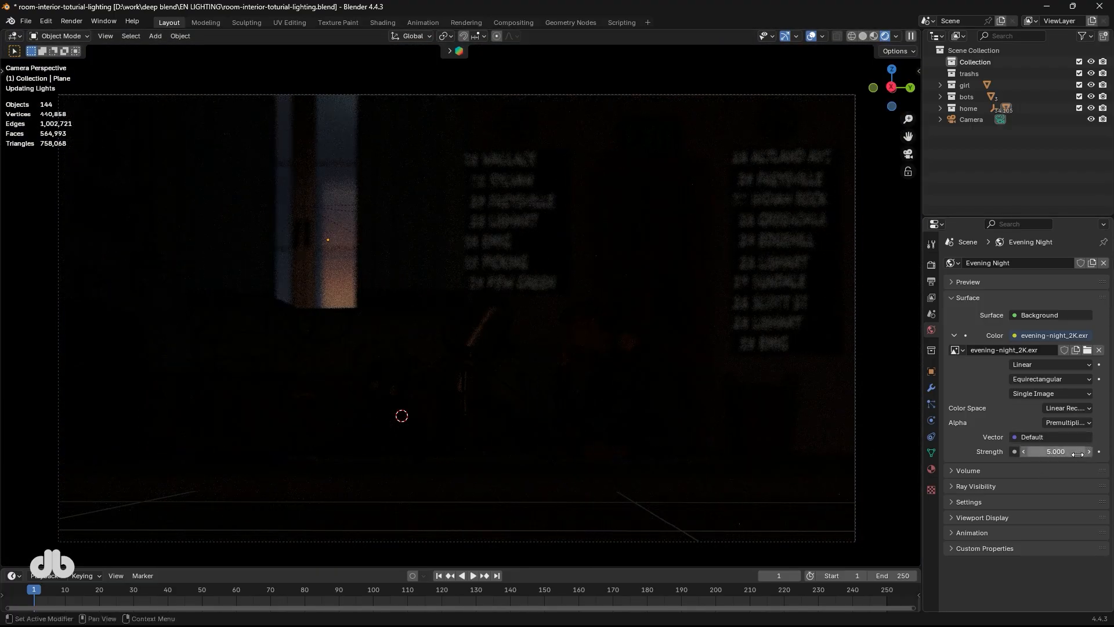
click(1050, 452)
text(1)
key(Return)
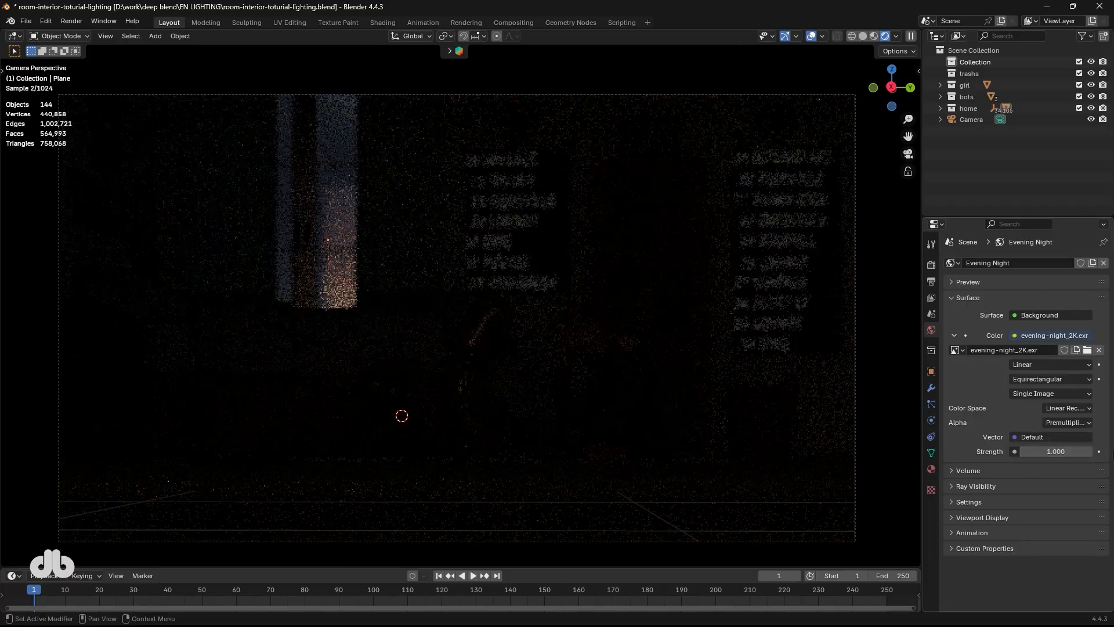
Add a Sun light and move it along the X axis to outside the window behind the bed
middle_drag(725, 400, 441, 374)
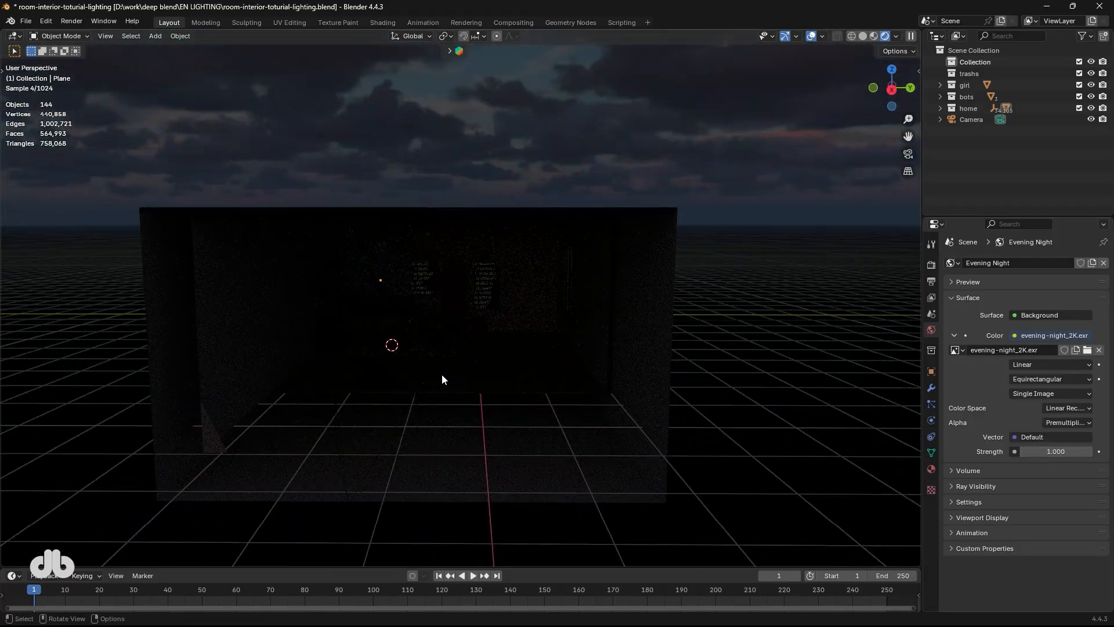
key(KP_0)
mouse_move(414, 313)
middle_down()
mouse_move(356, 251)
mouse_move(464, 301)
mouse_move(403, 286)
mouse_move(420, 294)
middle_up()
key(shift+a)
text(sun)
key(Return)
scroll(417, 298, down, 1)
middle_drag(418, 299, 545, 347)
key(g)
key(x)
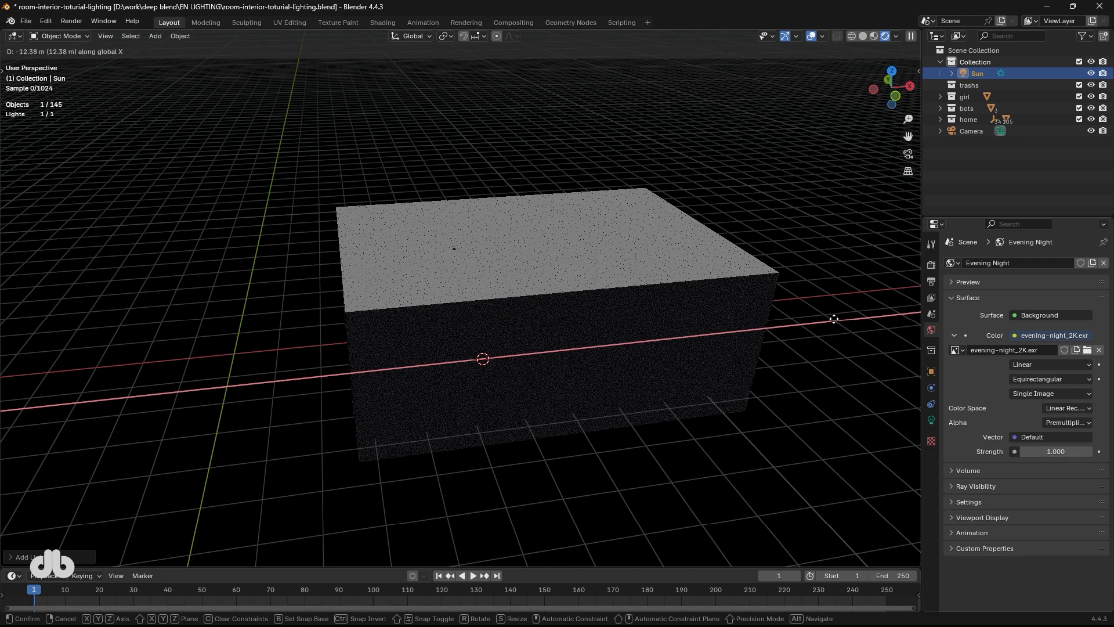
click(365, 346)
Rotate the sun about the Y axis to aim it through the window, and check it from the camera
middle_drag(366, 346, 413, 351)
key(r)
key(y)
key(Escape)
key(KP_0)
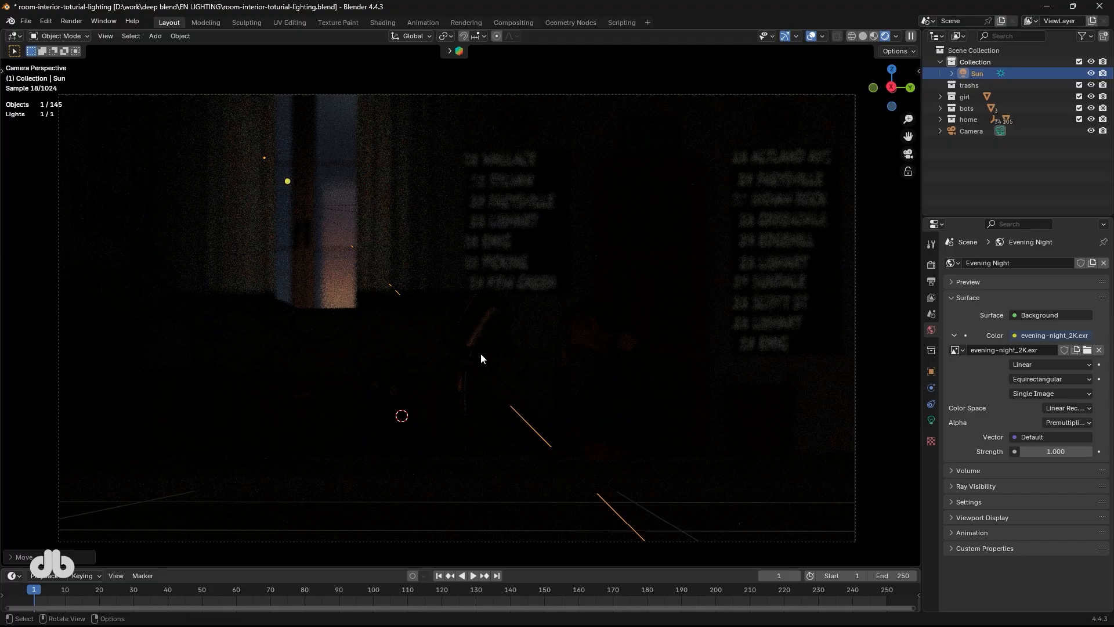
Set the sun's strength to 5, and raise it to 10
click(931, 420)
double_click(1042, 342)
text(5)
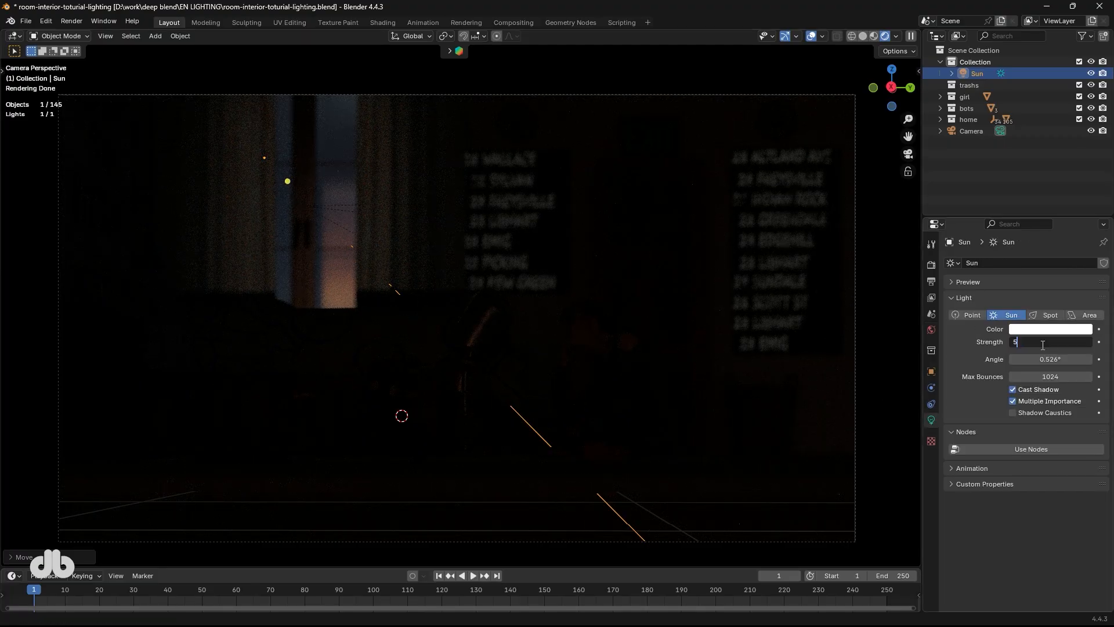
key(Return)
click(1043, 344)
text(10)
key(Return)
Change the sun's colour to a deep blue
click(1045, 342)
click(1043, 330)
drag(1045, 184, 1066, 171)
Hide the glass plane over the window to compare the light from the camera, and unhide it again
key(KP_0)
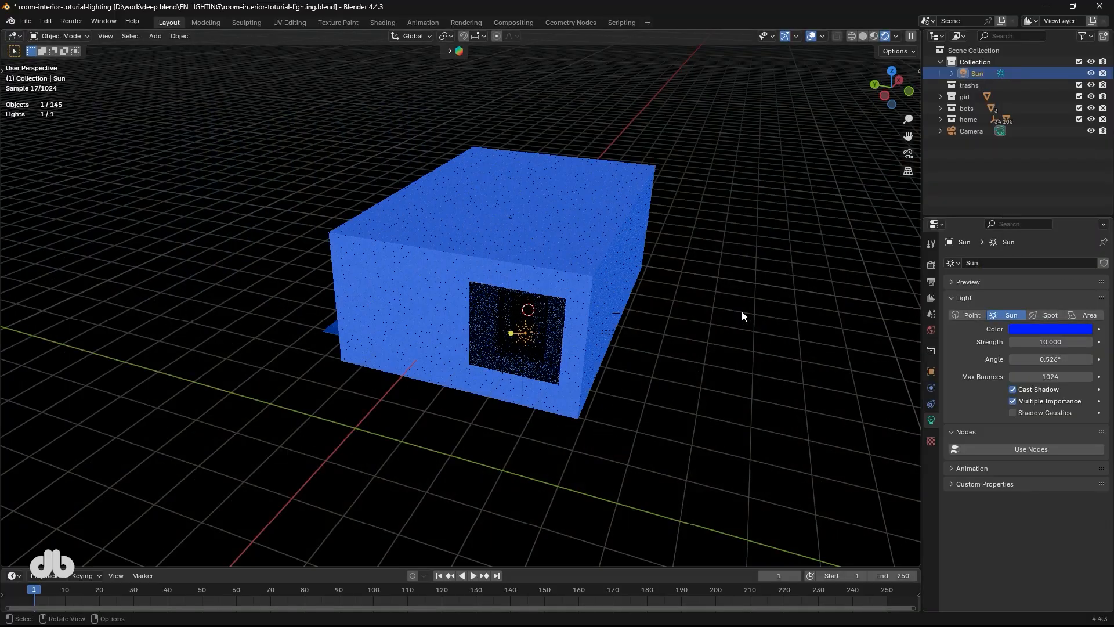
key(KP_0)
key(KP_0)
scroll(499, 301, up, 6)
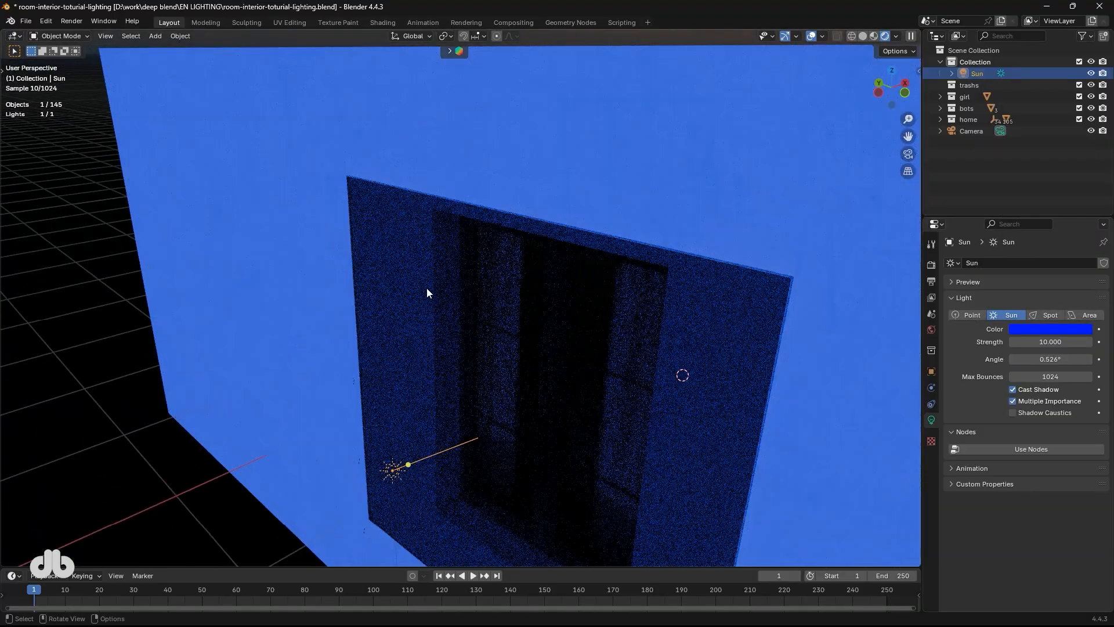
click(427, 292)
key(h)
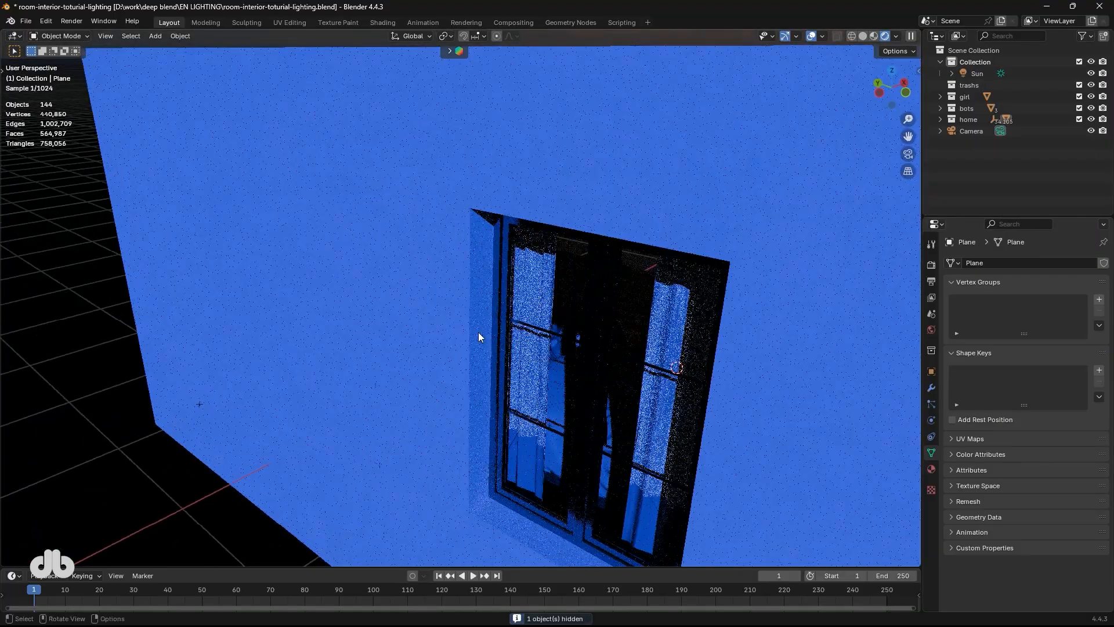
key(KP_0)
key(alt+h)
Try a subsurface weight of 0 on the material shared by the window curtains
click(404, 216)
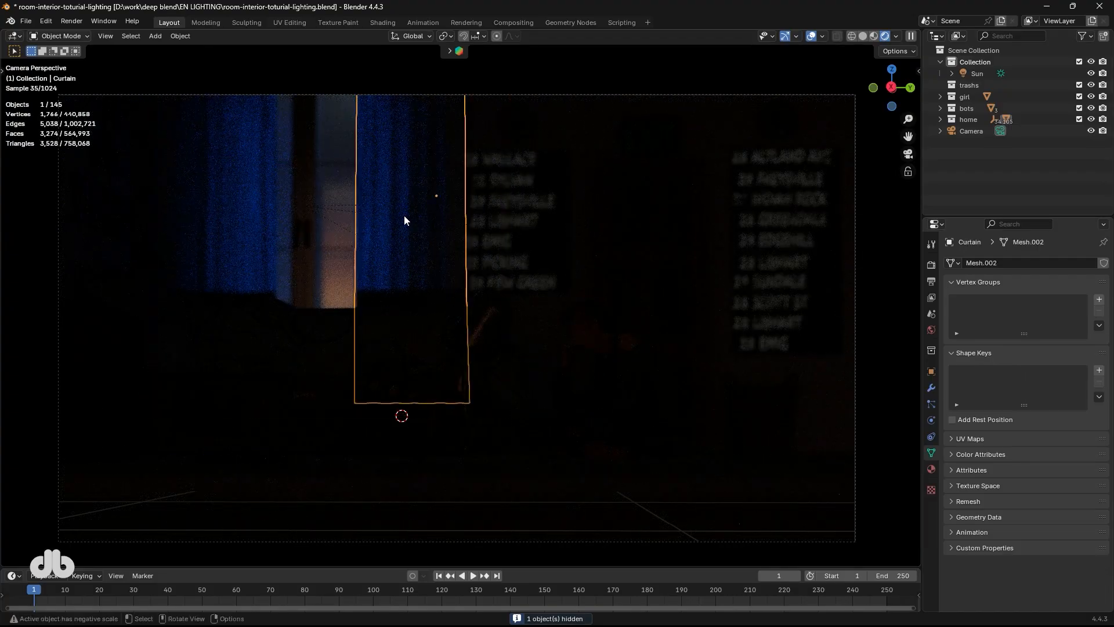
click(261, 229)
click(406, 232)
click(261, 232)
click(441, 235)
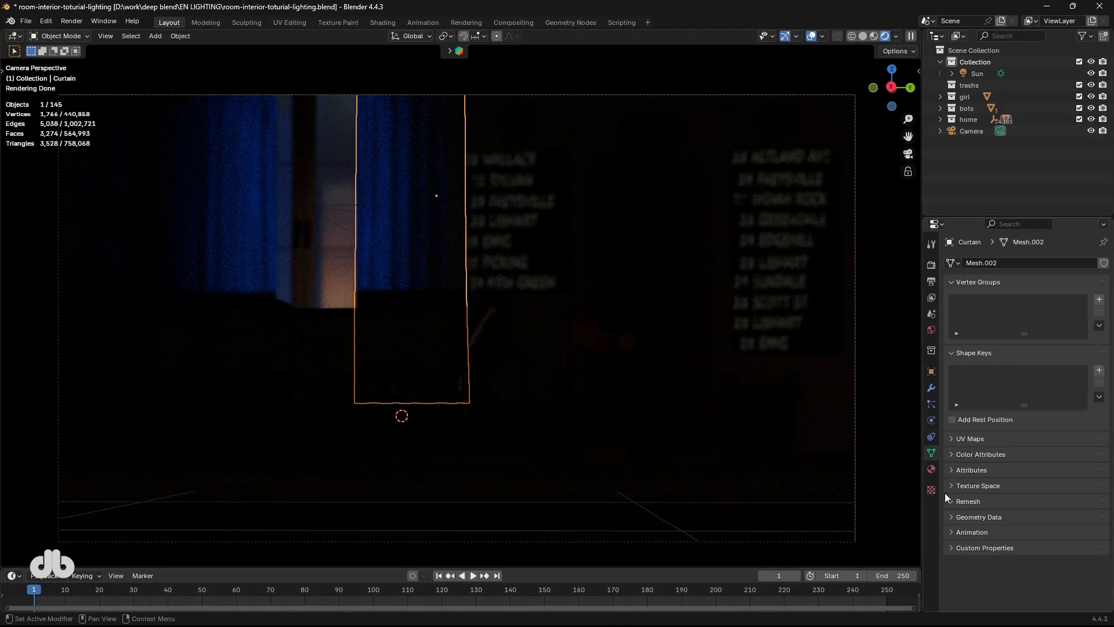
click(932, 469)
scroll(998, 488, down, 3)
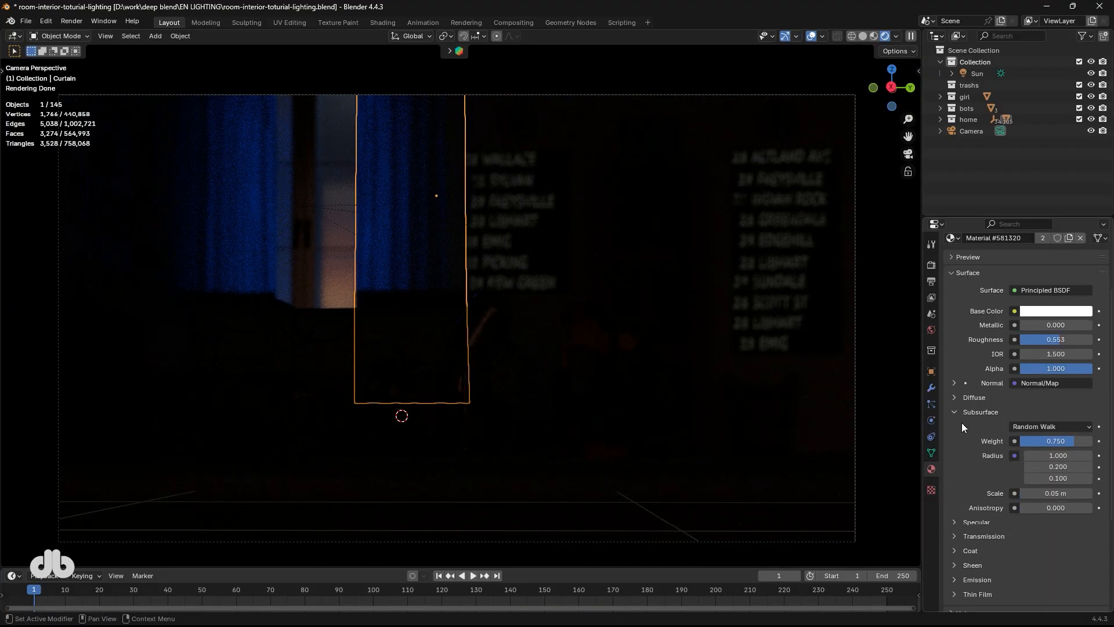
click(1055, 441)
text(0)
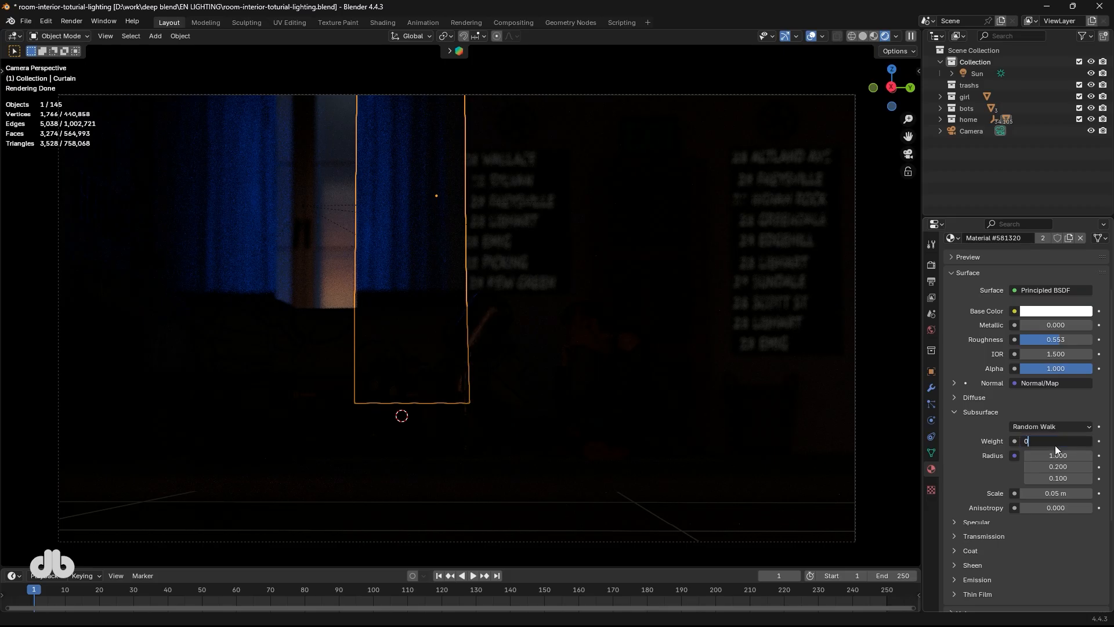
key(Return)
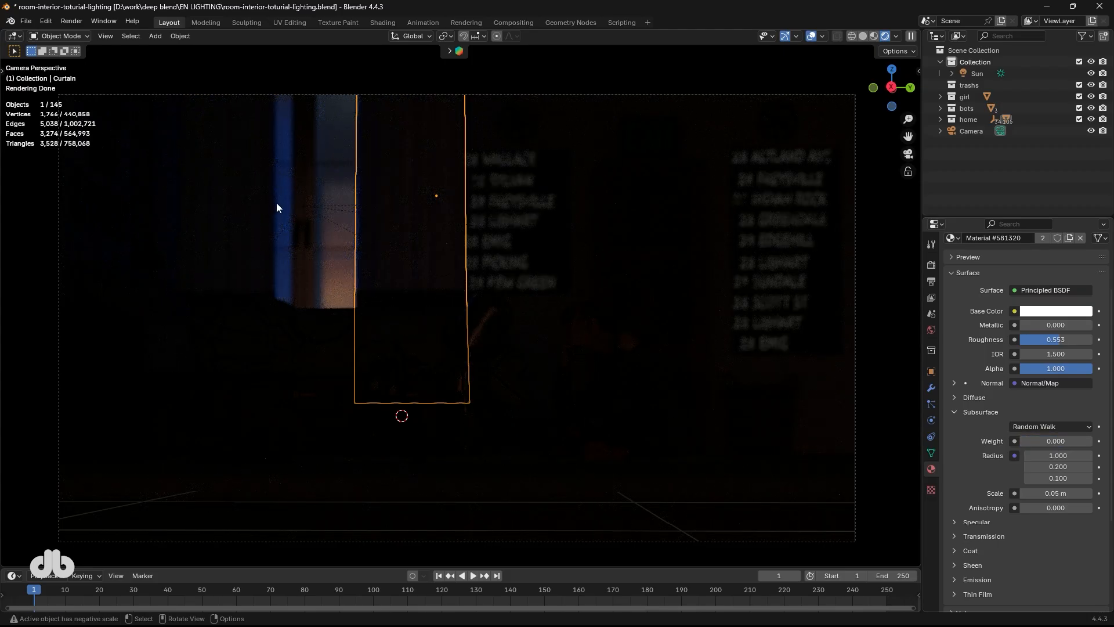
Try a curtain subsurface weight of 1, and return it to 0.75
click(1055, 441)
text(1)
key(Return)
click(1056, 442)
text(0.75)
key(Return)
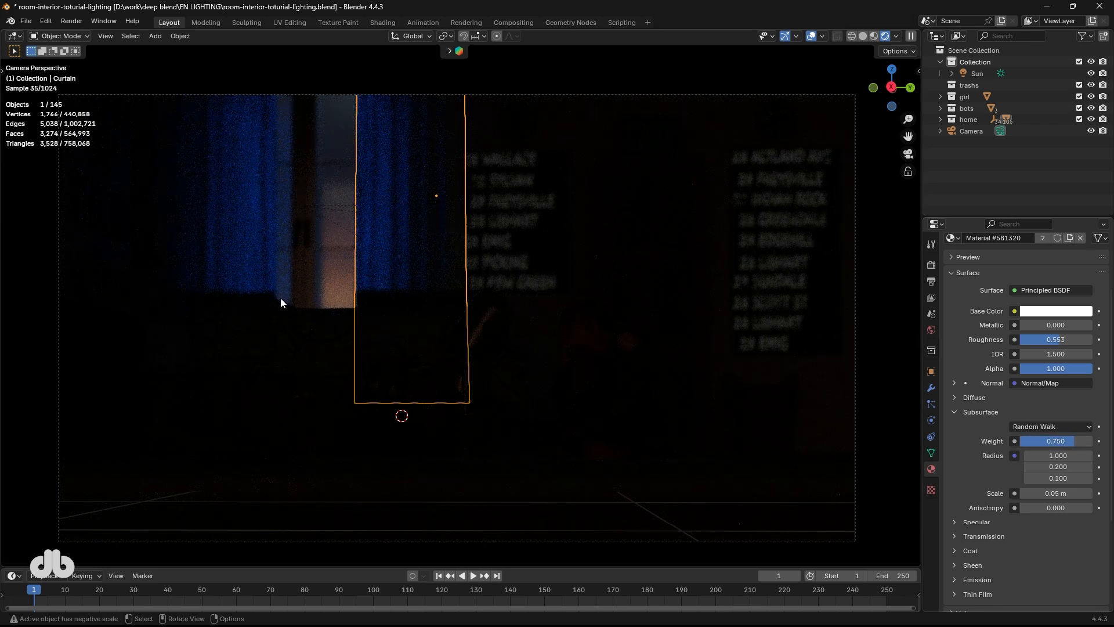
Compare the window plane's Glass BSDF at an IOR of 1.5 and 3 from the camera, ending on 3
click(347, 284)
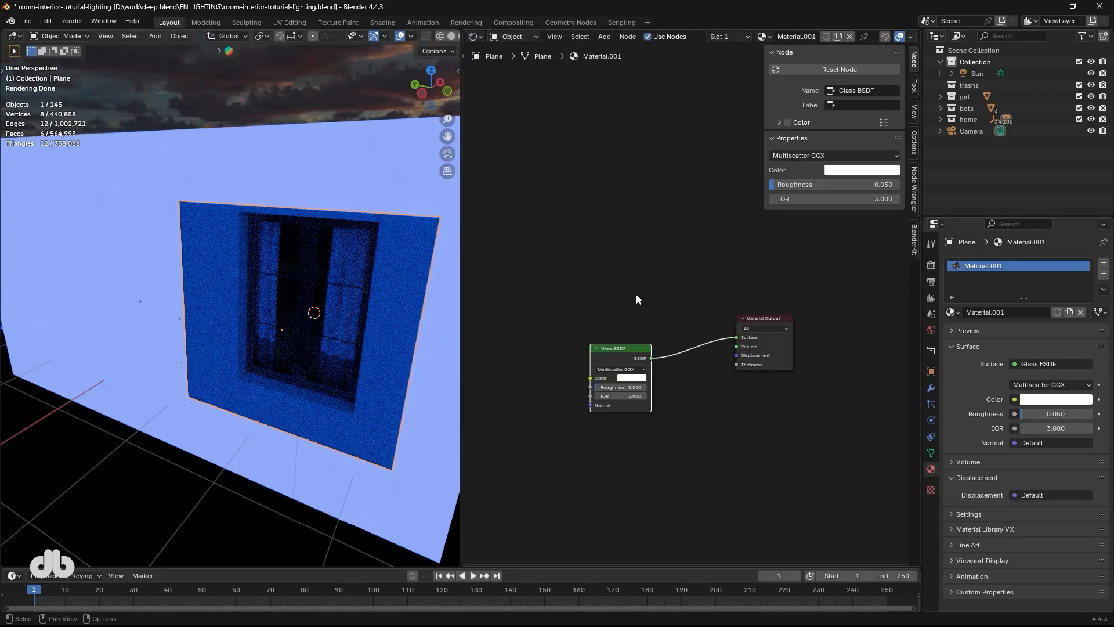
scroll(638, 325, up, 2)
scroll(670, 369, up, 2)
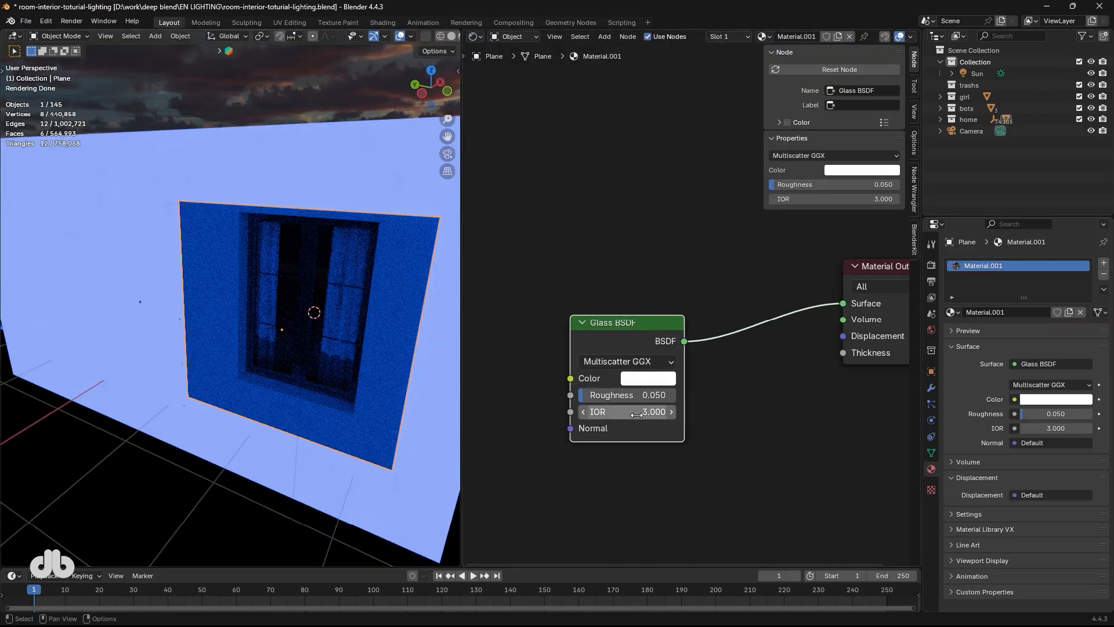
key(KP_0)
key(Home)
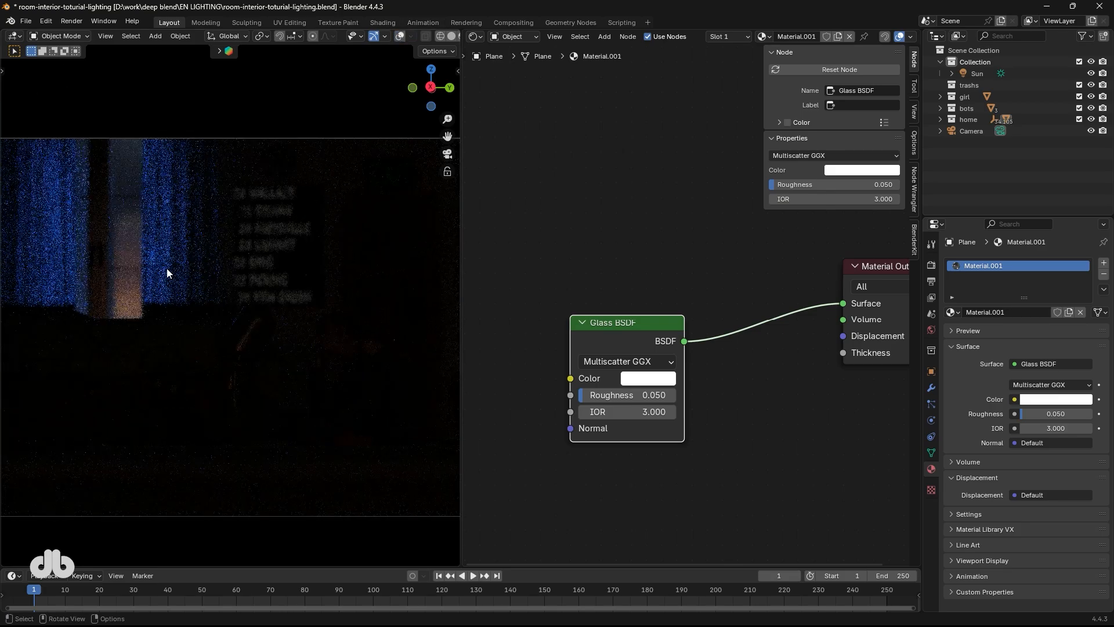
drag(462, 238, 525, 238)
key(ctrl+z)
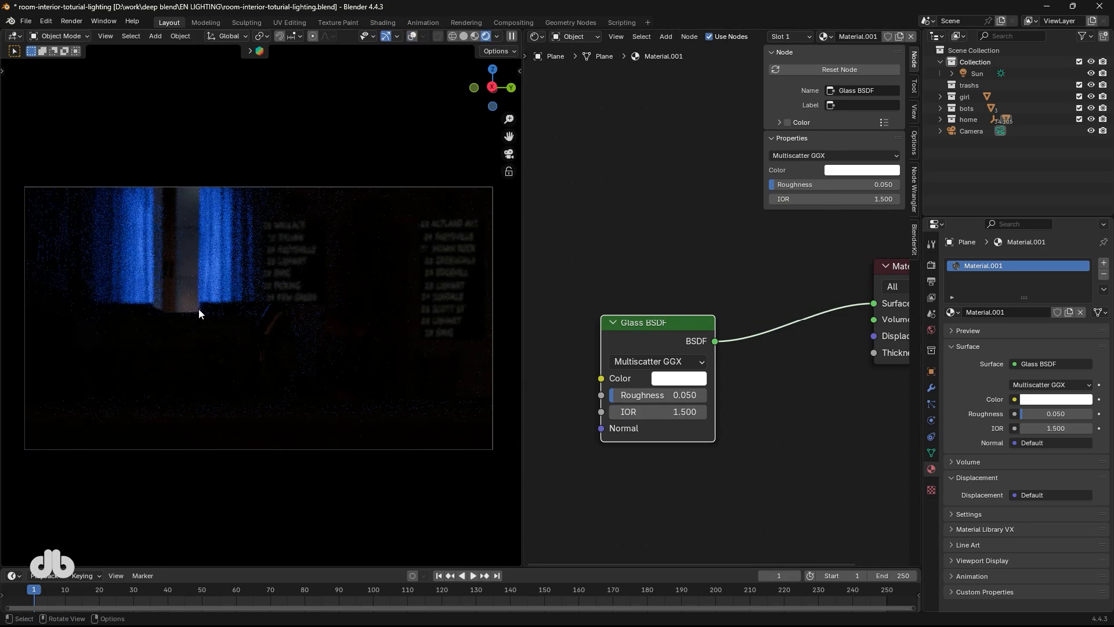
key(ctrl+shift+z)
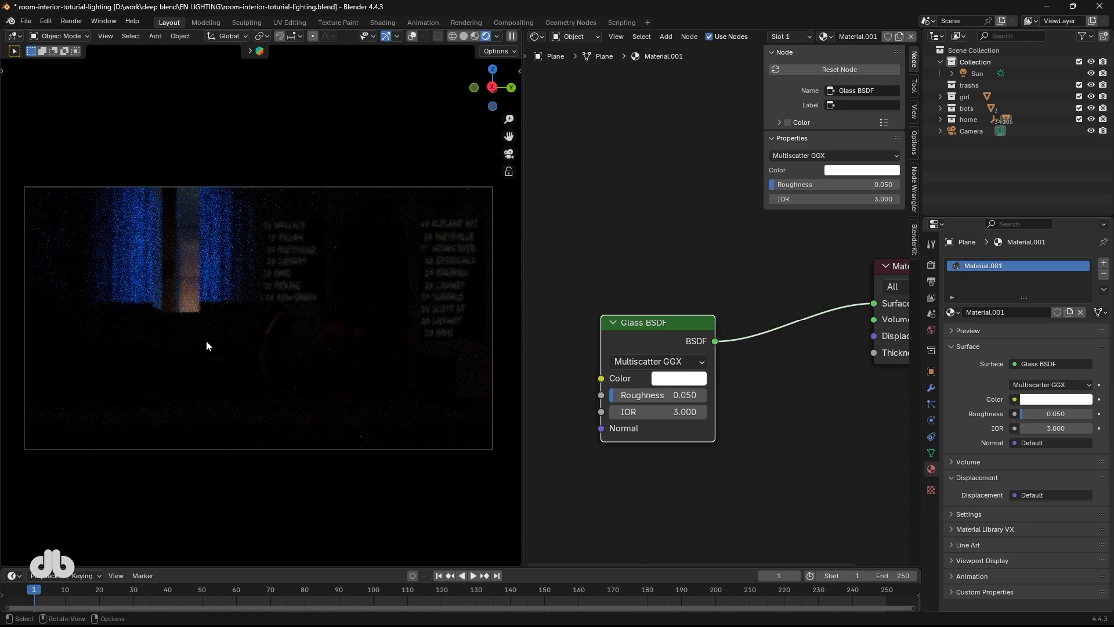
Try a blue tint on the window plane's Glass BSDF, and undo the colour change
click(679, 378)
click(742, 171)
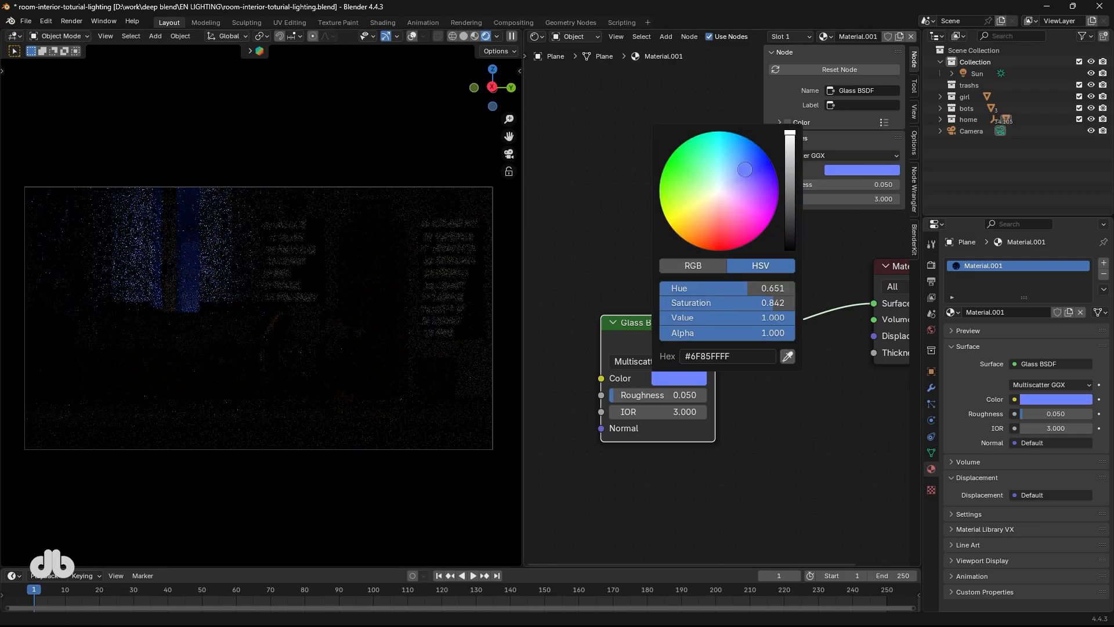
key(ctrl+z)
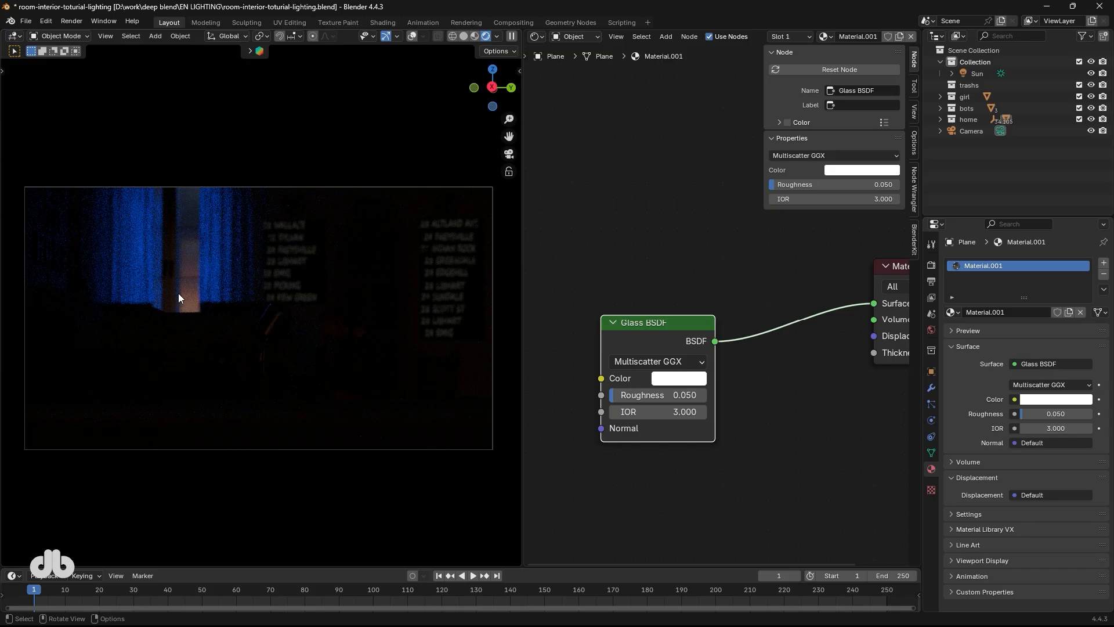
Close the shader editor to enlarge the 3D view, and look over the whole room with both windows
drag(521, 32, 566, 85)
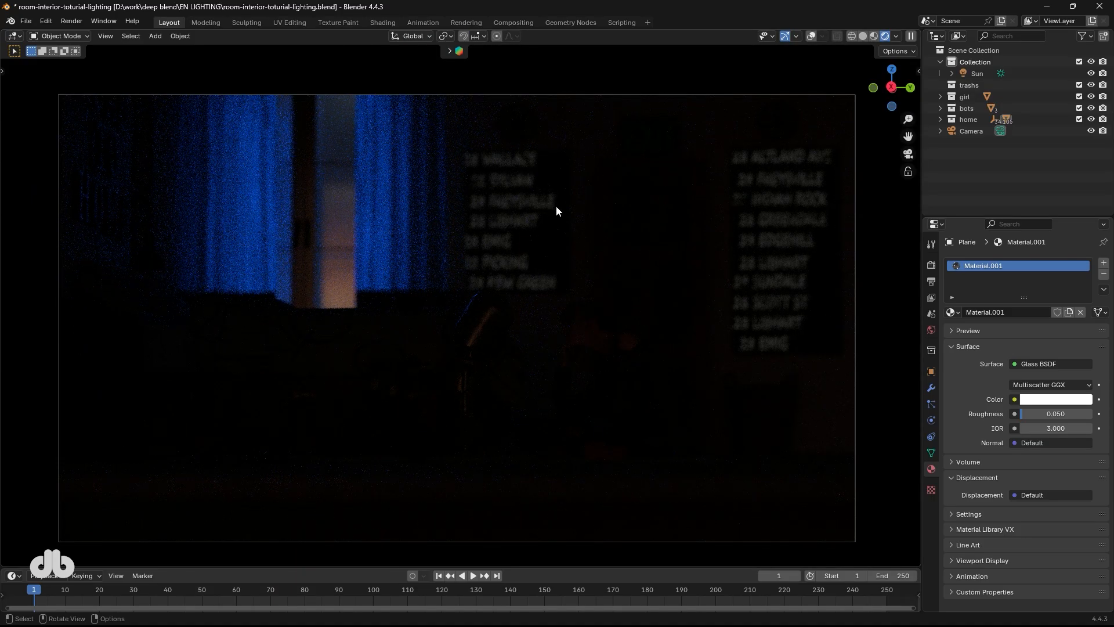
middle_drag(497, 303, 461, 358)
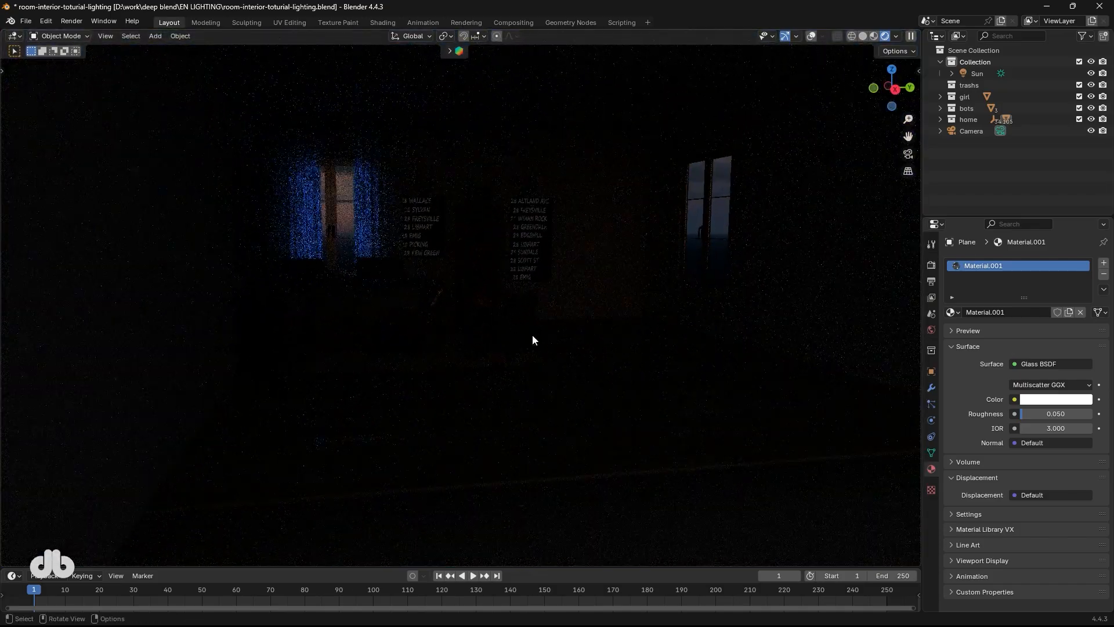
Add an area light and raise it about 1.56 m, above the girl and the robots
key(shift+a)
text(area)
key(Return)
key(g)
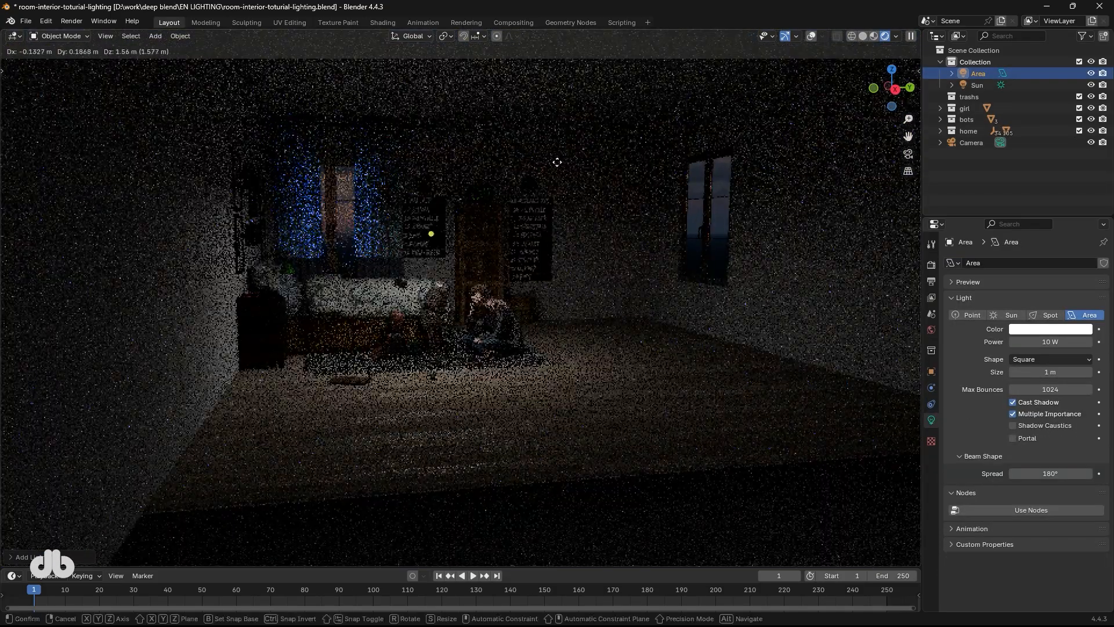
click(558, 162)
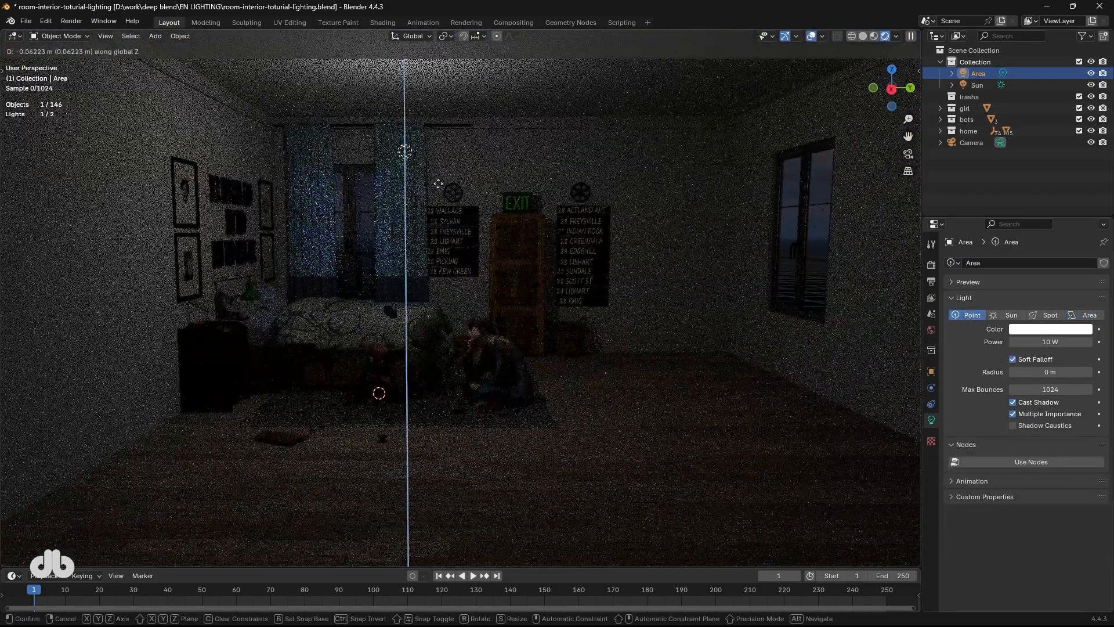
Try the new light as a point light moved along Z, check it from the camera, and undo the last change
click(448, 192)
key(KP_0)
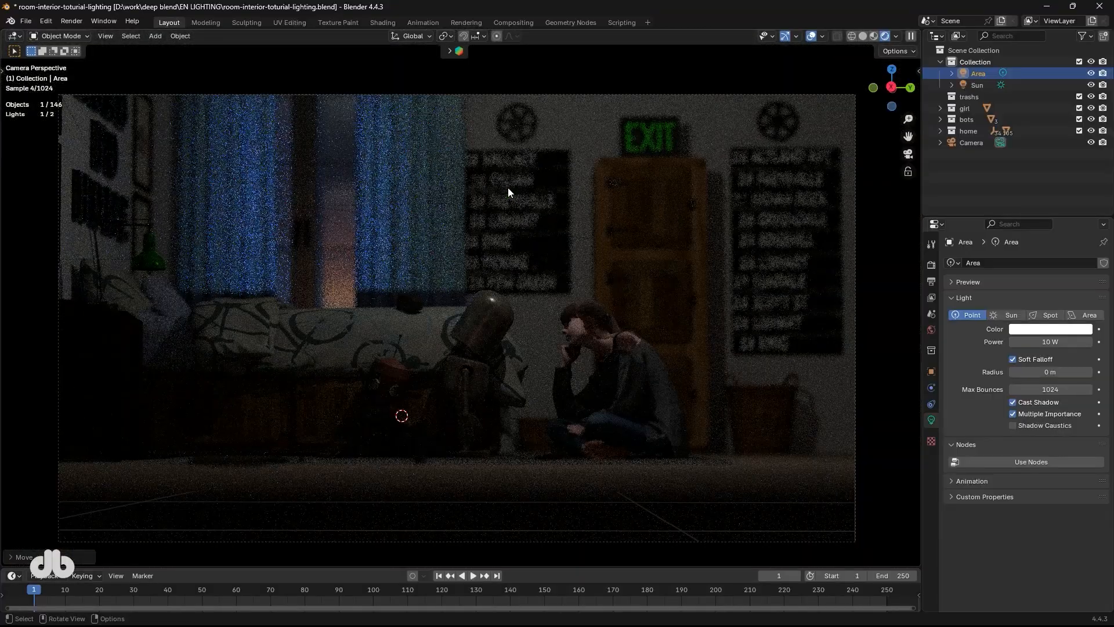
key(KP_0)
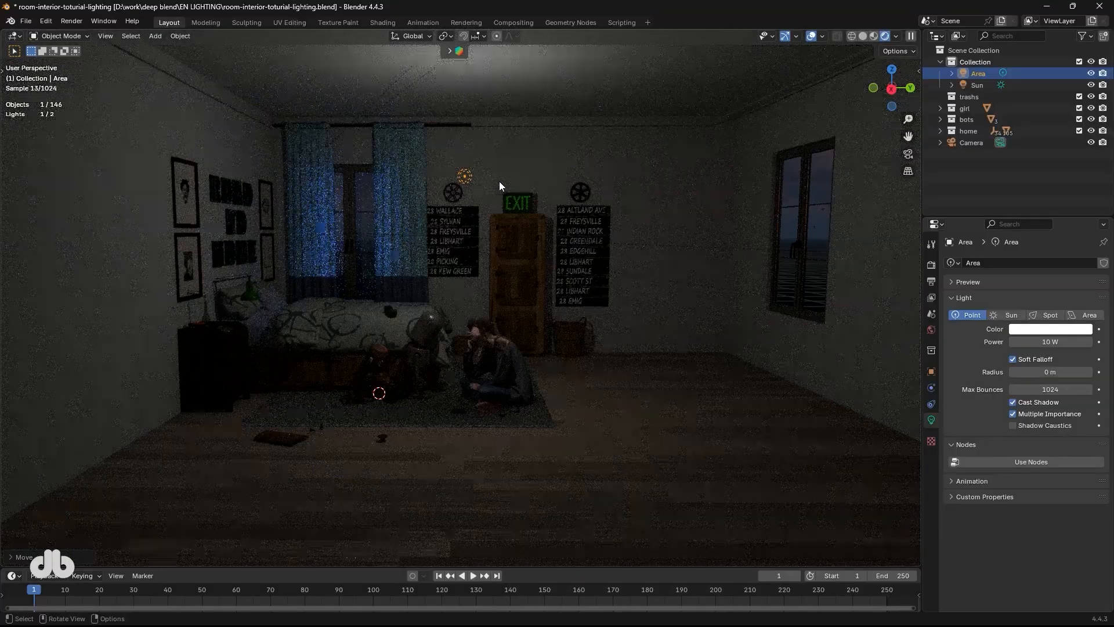
key(ctrl+z)
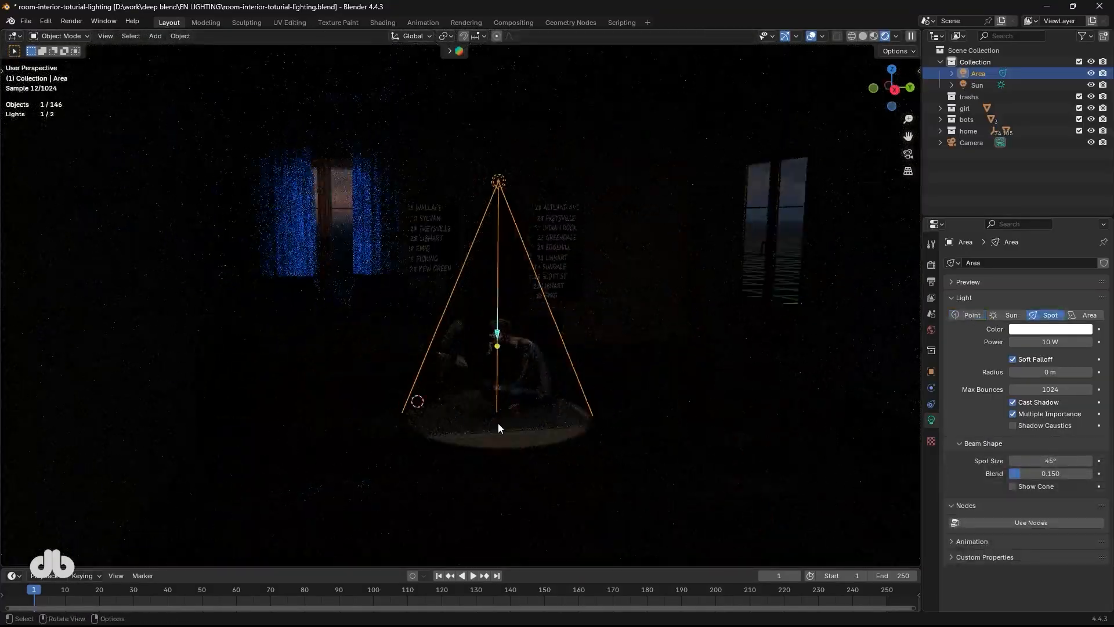
Make the overhead light a warm yellow spot with a size of 81.8°, a blend of 0.424 and a radius of 0.39 m
mouse_move(1050, 460)
mouse_down()
mouse_move(1088, 461)
mouse_move(1005, 474)
mouse_move(1041, 473)
mouse_up()
key(KP_0)
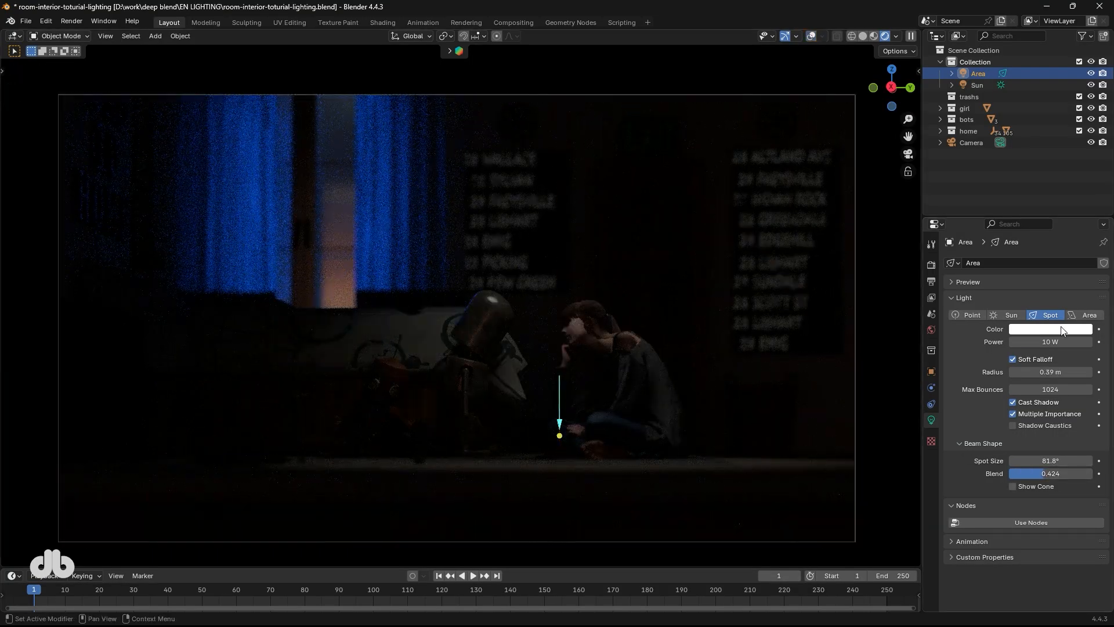
click(1062, 329)
drag(1025, 202, 1015, 214)
Try different power values on the overhead spot light and settle on 30 W
click(1066, 342)
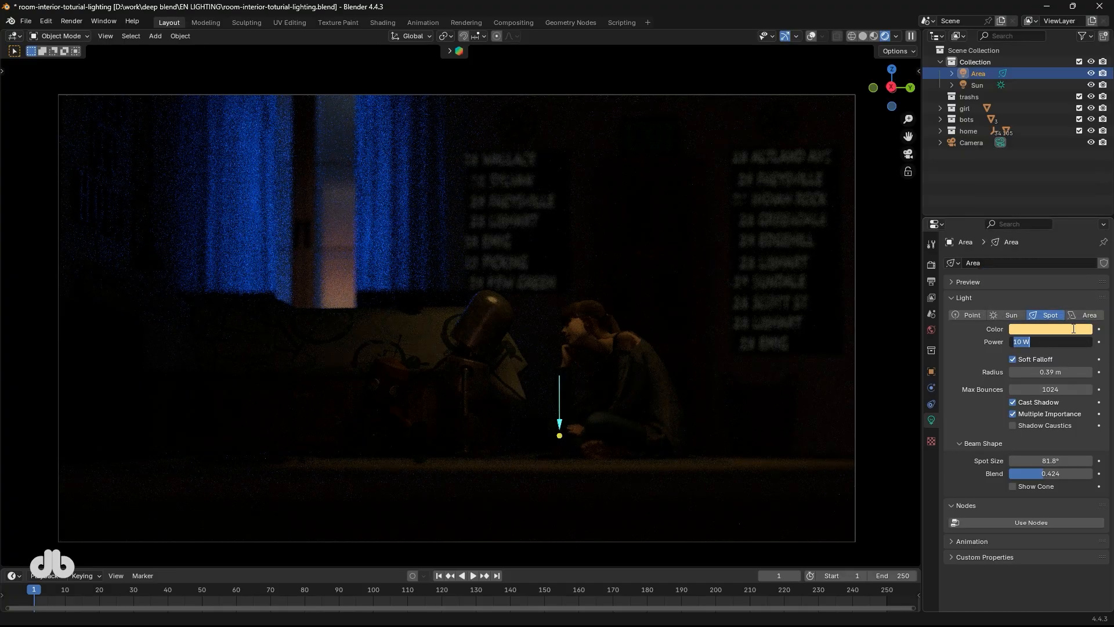
text(20)
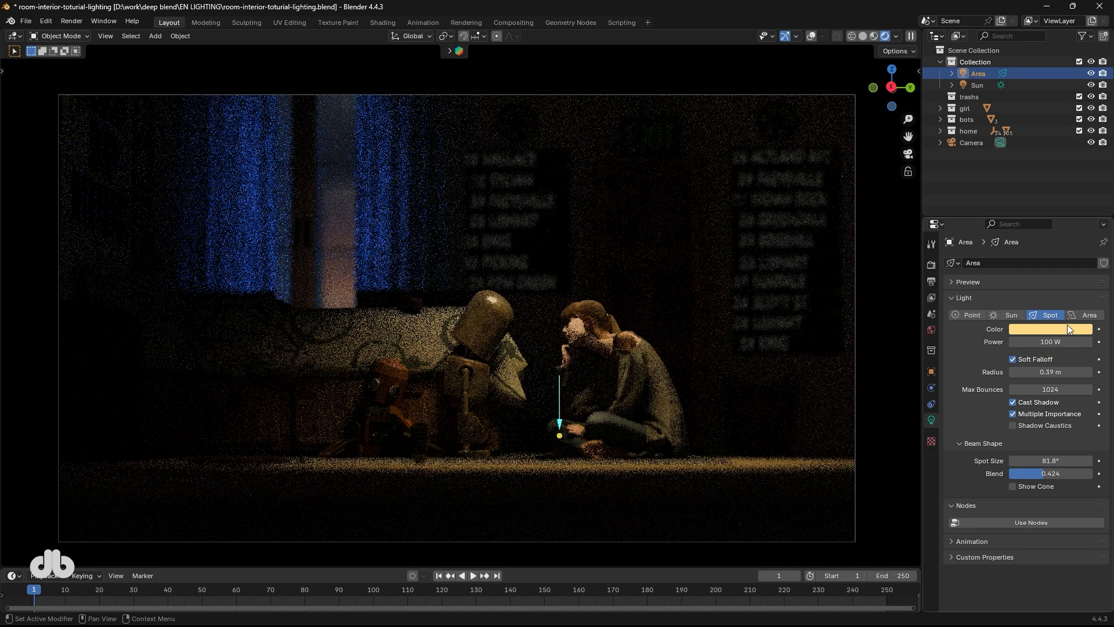
key(Return)
drag(1048, 340, 1054, 340)
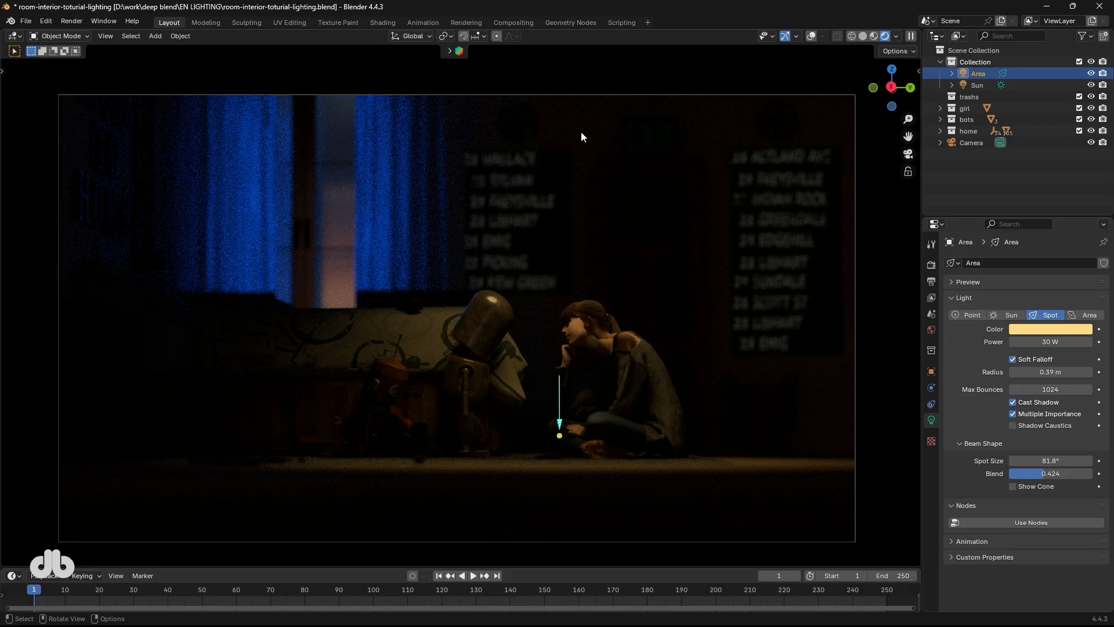
Select the thin strip frame running around the ceiling and view it in isolation before returning to the full room
middle_drag(580, 142, 291, 152)
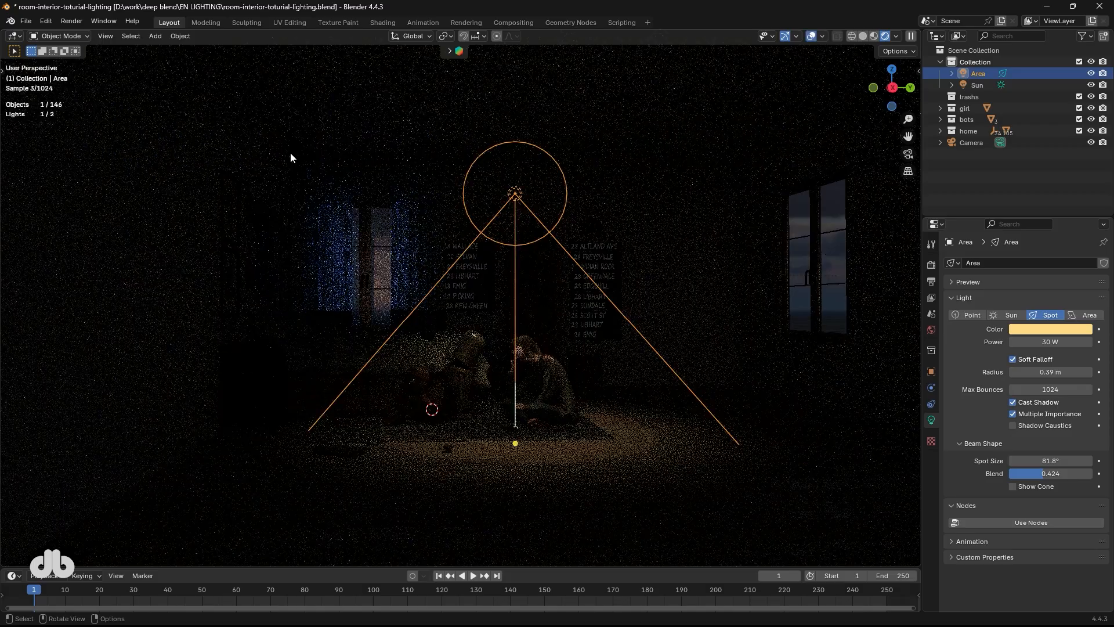
click(306, 101)
middle_drag(305, 101, 255, 145)
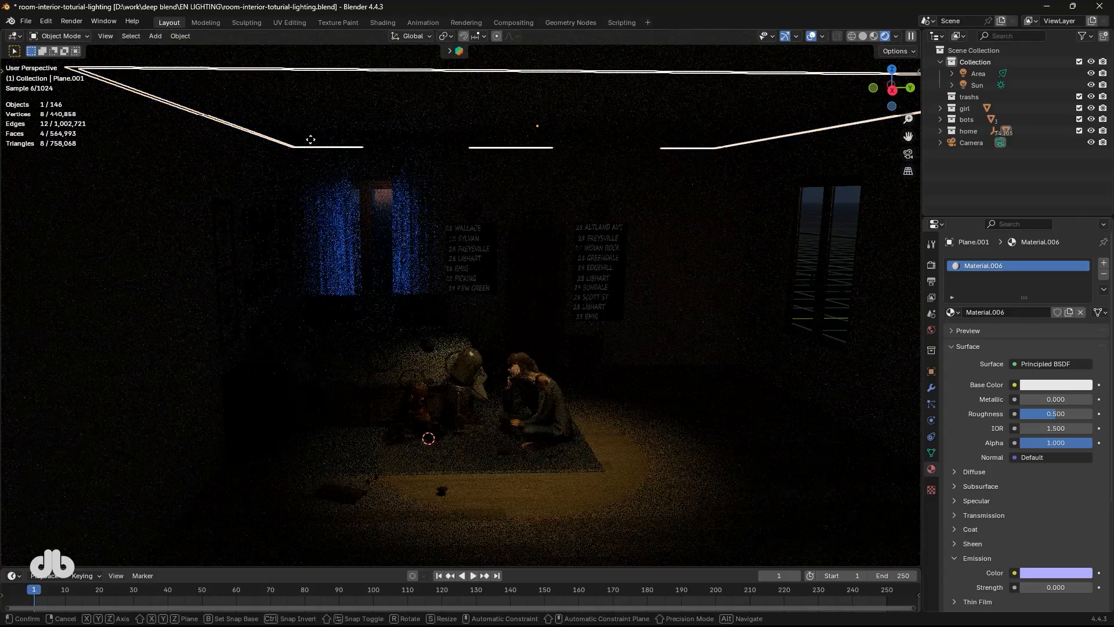
key(KP_Divide)
key(KP_Divide)
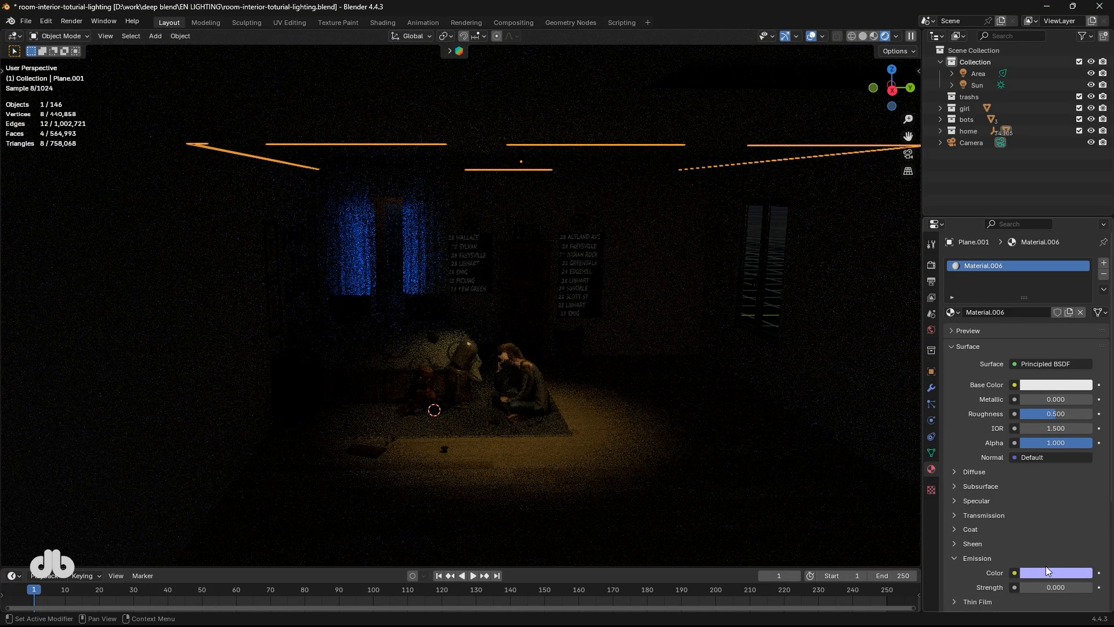
Try an emission strength of 10 on the ceiling strip's material and check it from the camera
click(1045, 574)
click(1056, 588)
text(10)
key(Return)
key(KP_0)
key(KP_0)
Try an emission strength of 1 on the ceiling strip from the camera view, and raise it to 2
click(1050, 588)
text(1)
key(Return)
key(KP_0)
click(1056, 587)
text(2)
key(Return)
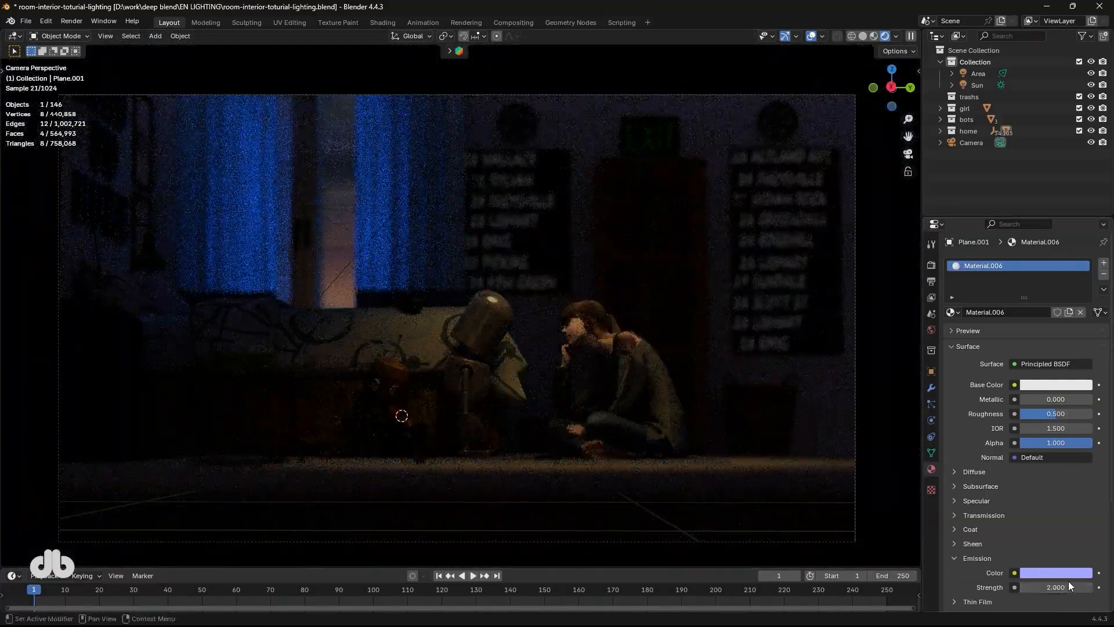
Change the ceiling strip's emission colour to a saturated blue, #3E4EFF
click(979, 602)
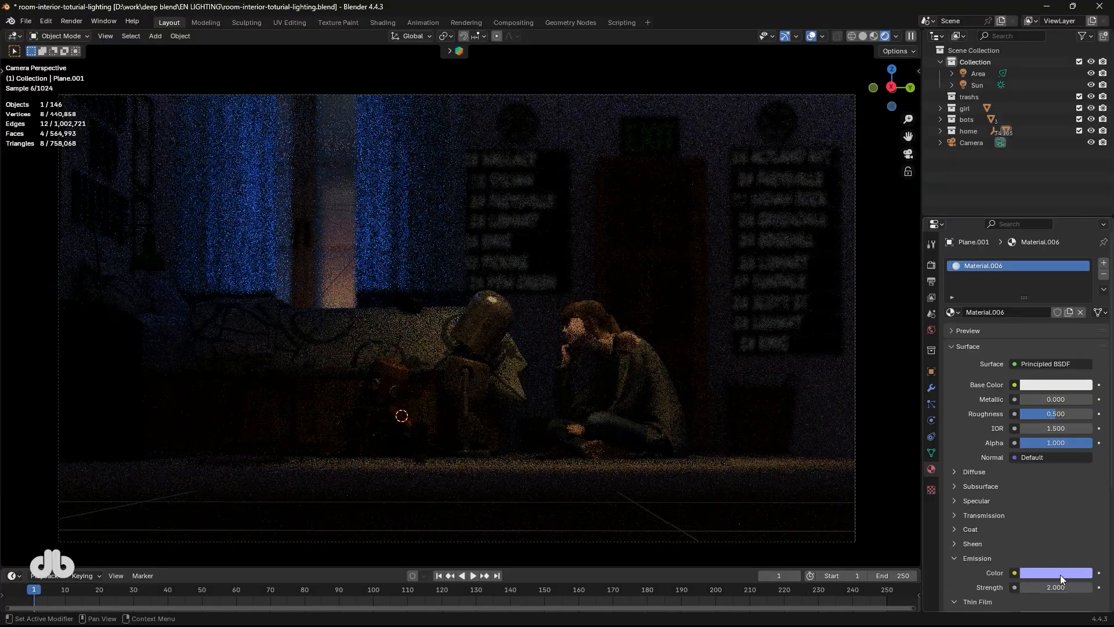
click(1056, 573)
drag(1041, 426, 1056, 410)
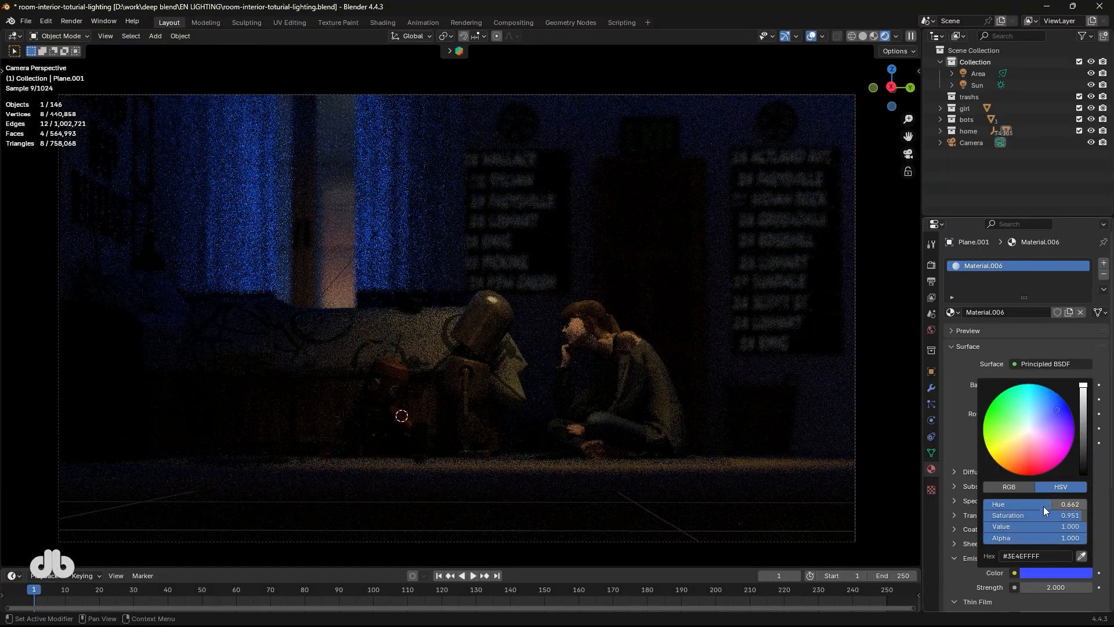
Try an emission strength of 4 on the ceiling strip, and set it to 2.5
click(1070, 588)
text(3.04)
key(Return)
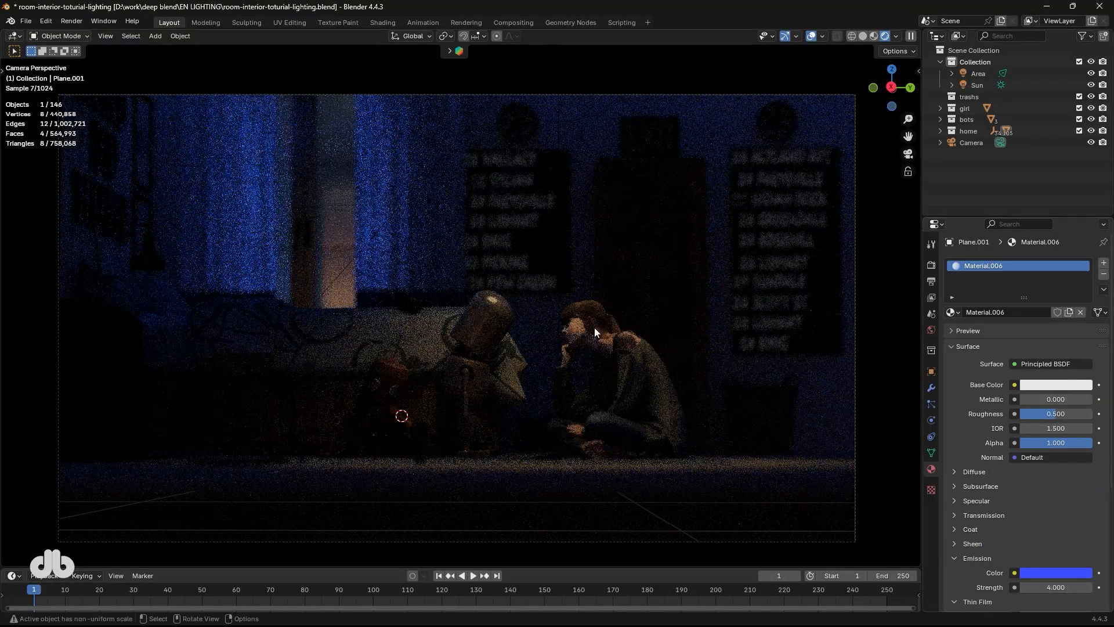
click(1053, 587)
text(2.5)
key(Return)
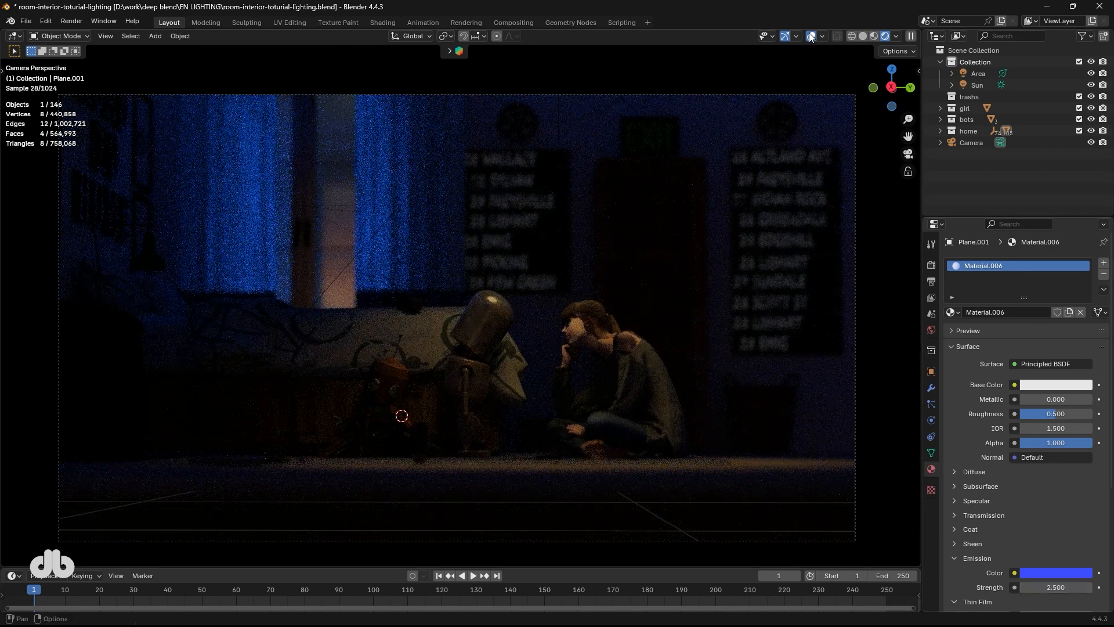
Hide the viewport overlays and check the blue-lit room from the camera
key(shift+alt+z)
middle_drag(540, 177, 542, 192)
key(KP_0)
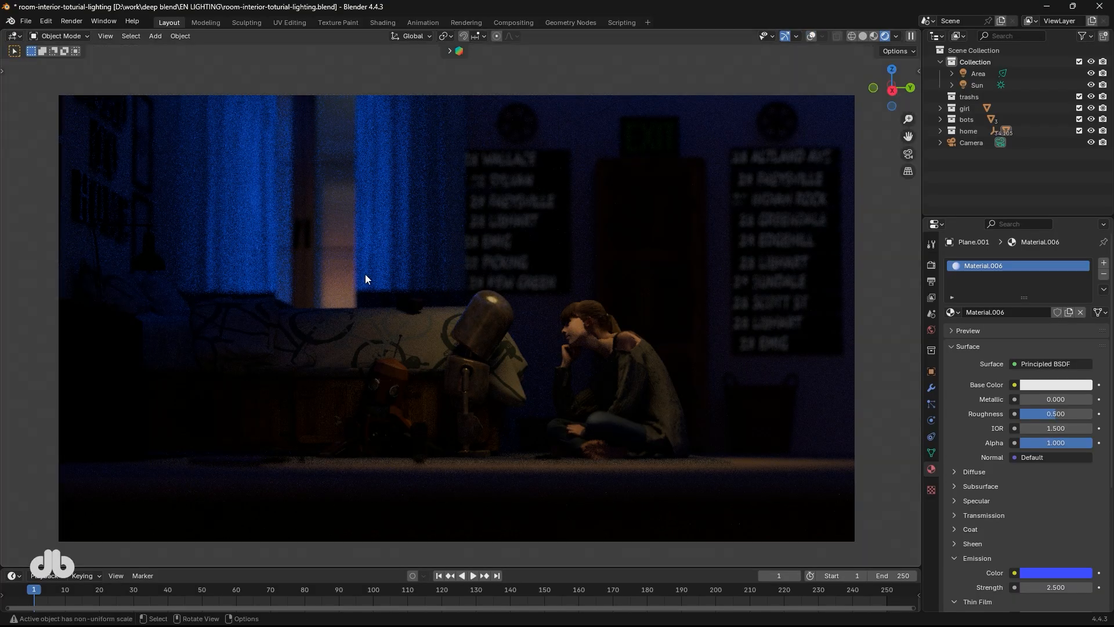
Show the overlays again, select the desk lamp beside the bed, and add a spot light at it
middle_drag(364, 274, 339, 329)
key(shift+alt+z)
scroll(402, 339, up, 5)
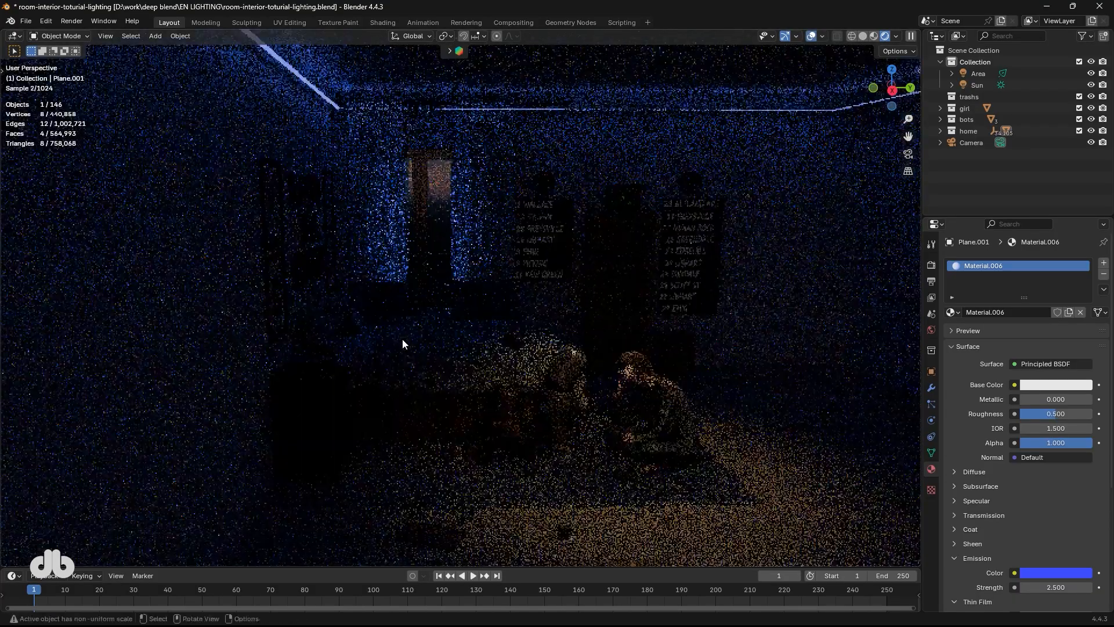
click(246, 381)
middle_drag(246, 381, 280, 329)
key(shift+a)
text(spt)
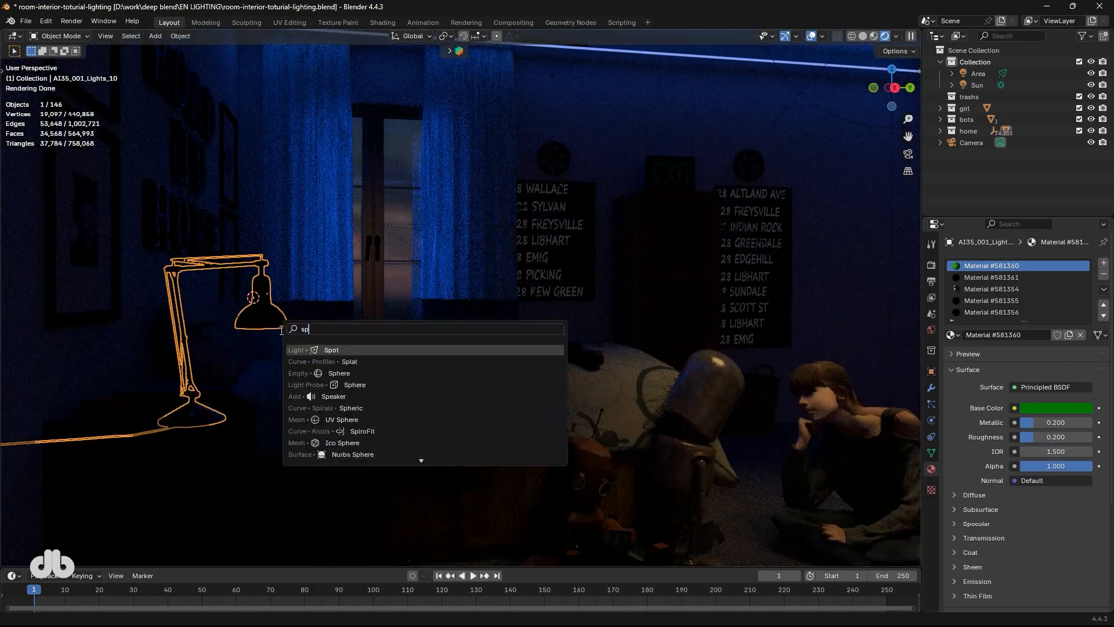
key(Down)
key(Return)
Move the new spot light along the X and Y axes to sit under the lampshade
key(g)
key(x)
key(y)
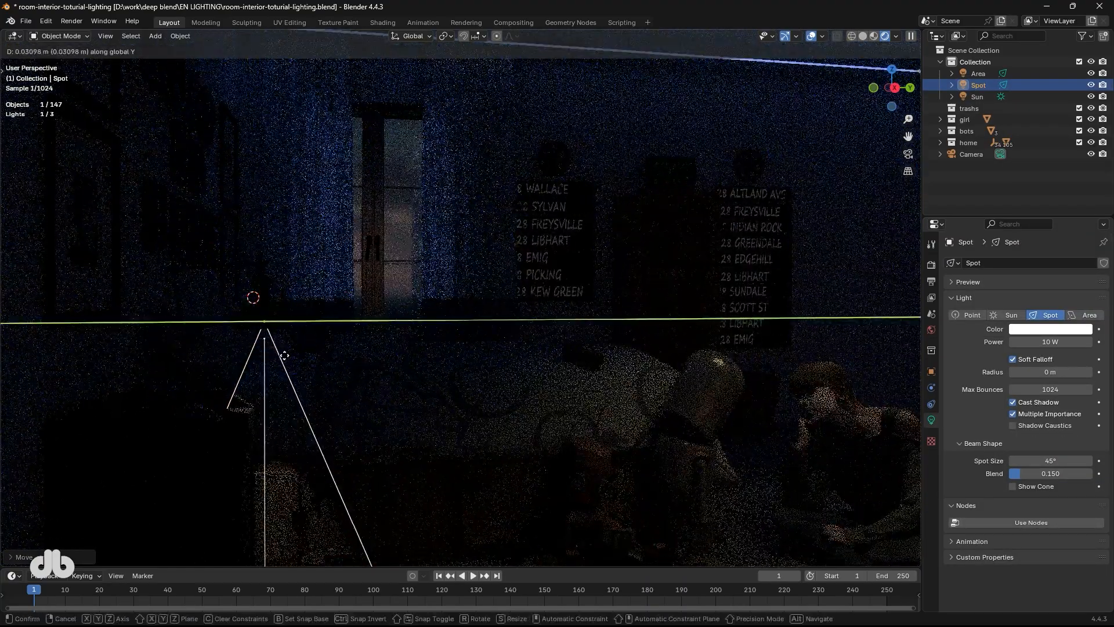
click(284, 355)
Hide the overlays in the camera view and raise the lamp's spot light along Z so it lights the bed
key(KP_0)
click(811, 36)
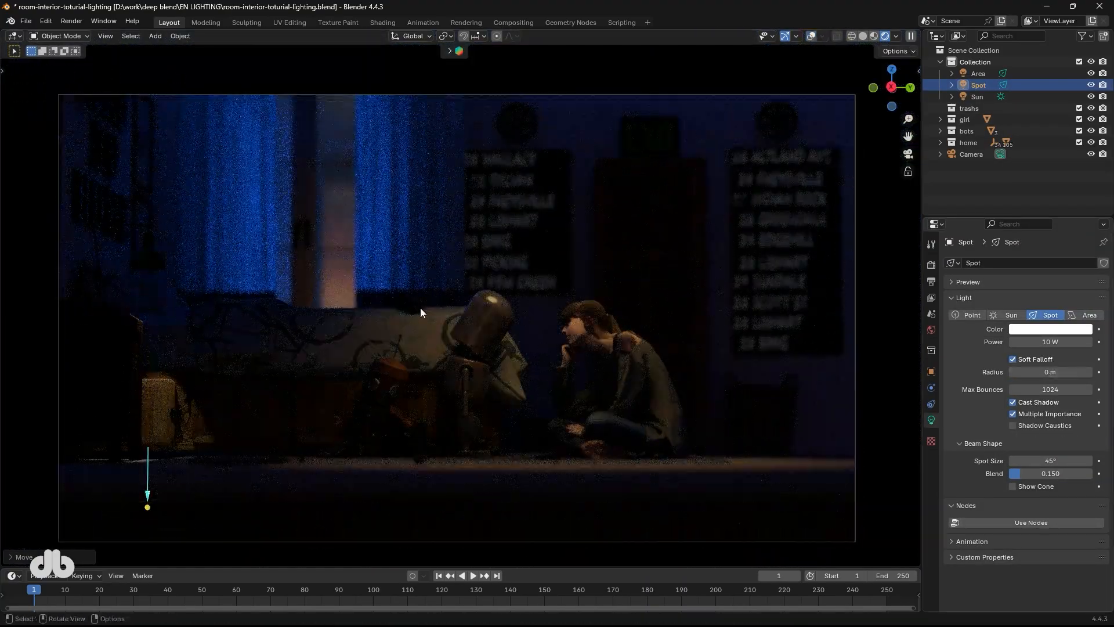
key(g)
key(z)
click(428, 297)
Set the lamp's spot light to a size of 102° and a blend of 1, and give it a warm orange colour
drag(1052, 460, 1091, 473)
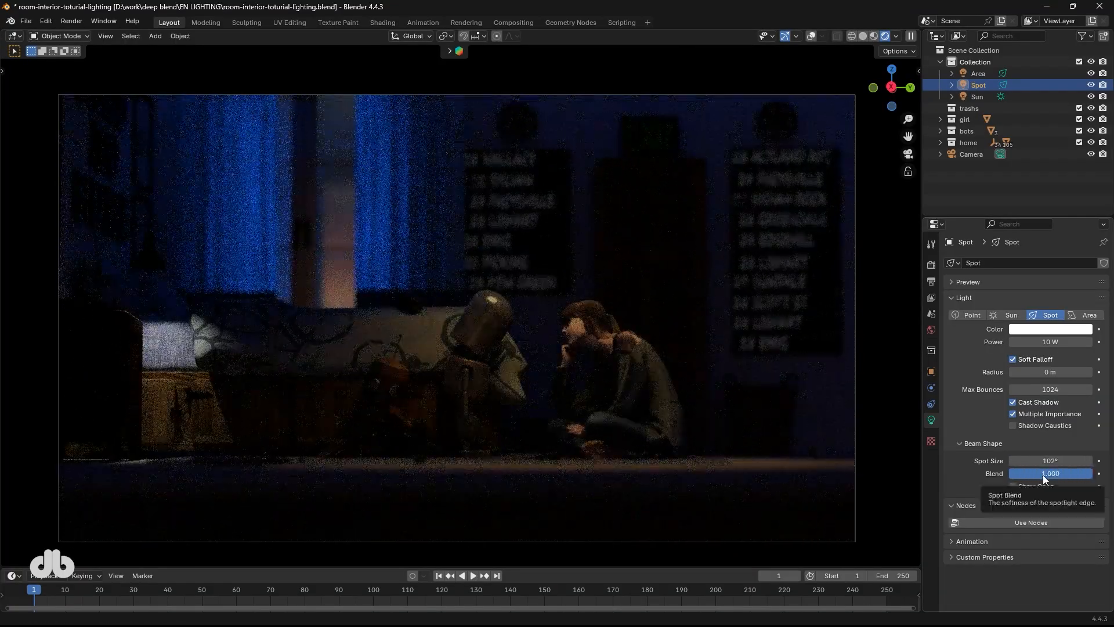
click(1051, 328)
click(1019, 210)
drag(1019, 211, 1014, 215)
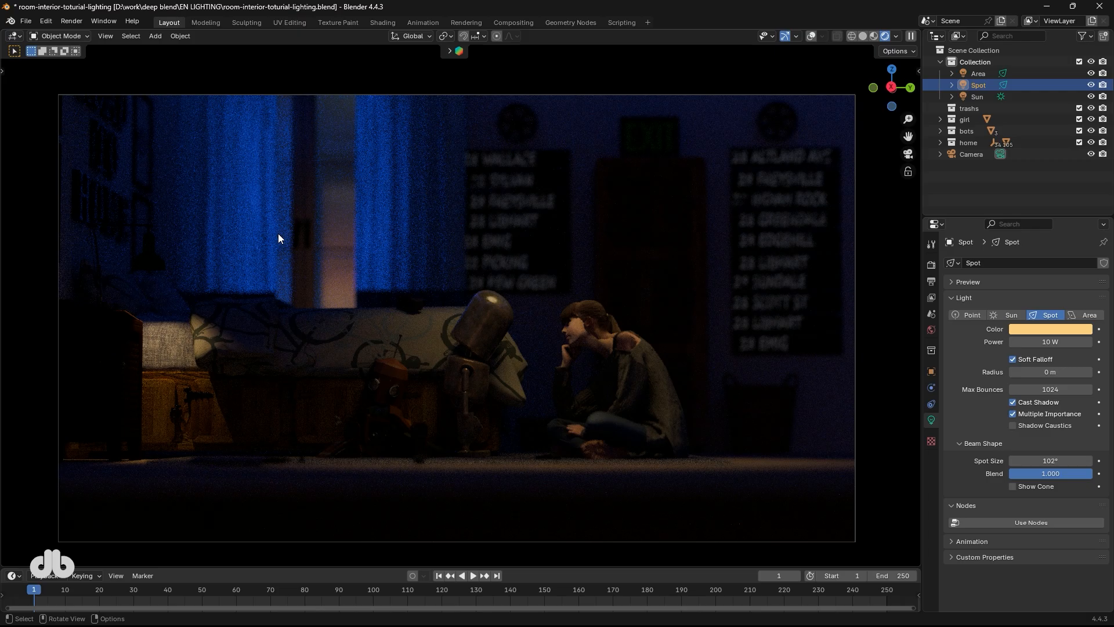
Select the camera and compare the shot with its depth of field off and on
click(278, 233)
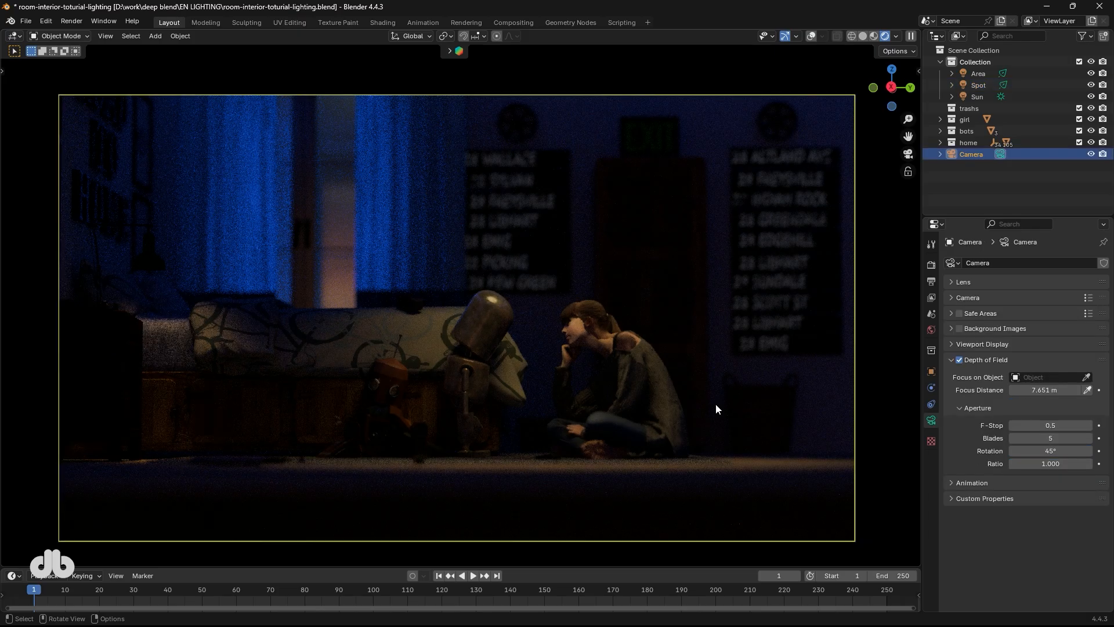
click(959, 361)
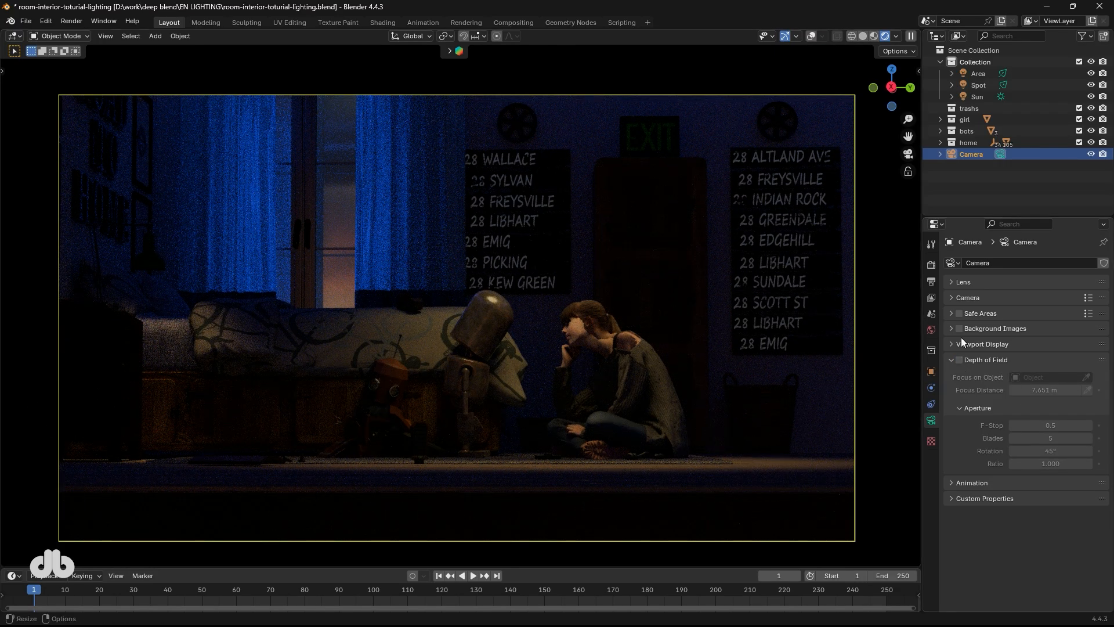
click(959, 360)
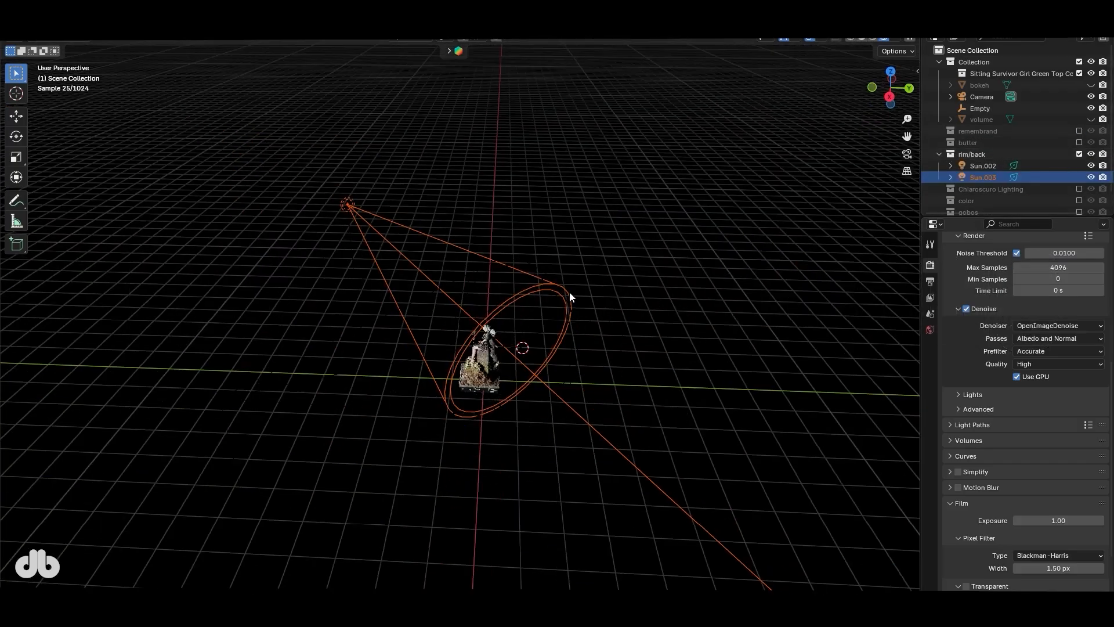
Select the back lights Sun.002 and Sun.003 in the rim/back example scene to examine how they aim at the statue
click(569, 291)
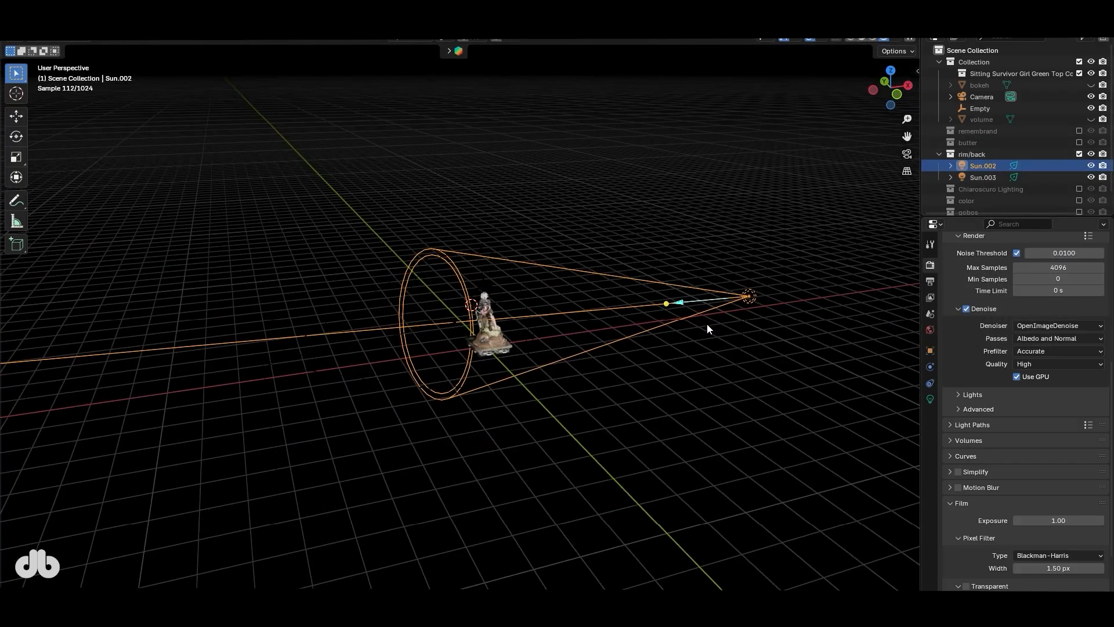
ctrl+click(966, 176)
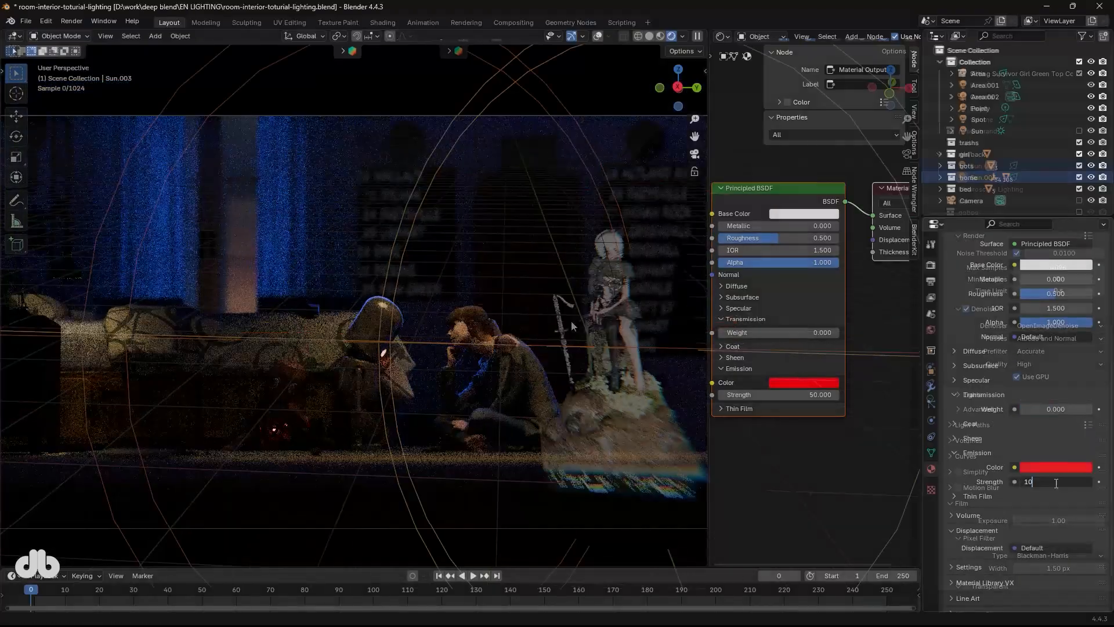